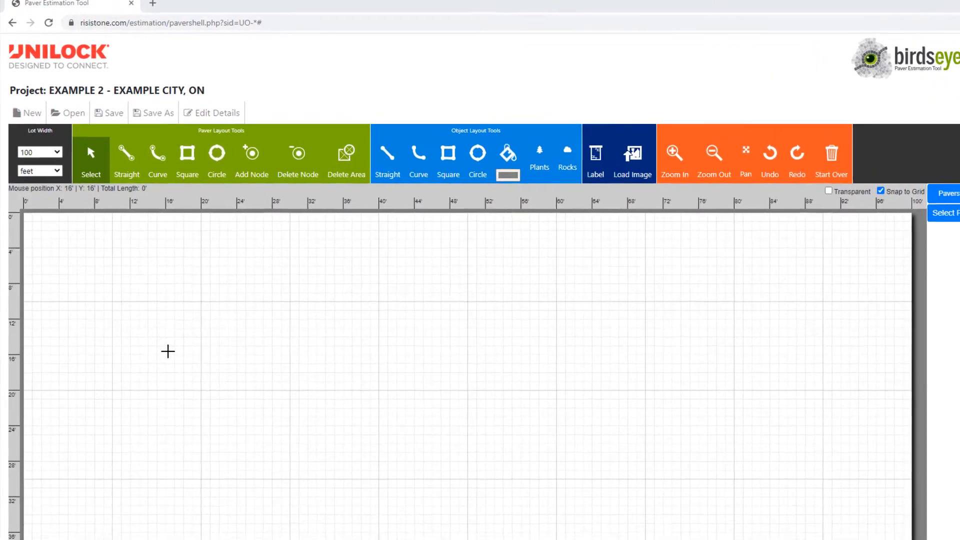
Step: Check the project details with name EXAMPLE 2, city EXAMPLE CITY and province Ontario, and save them
click(205, 114)
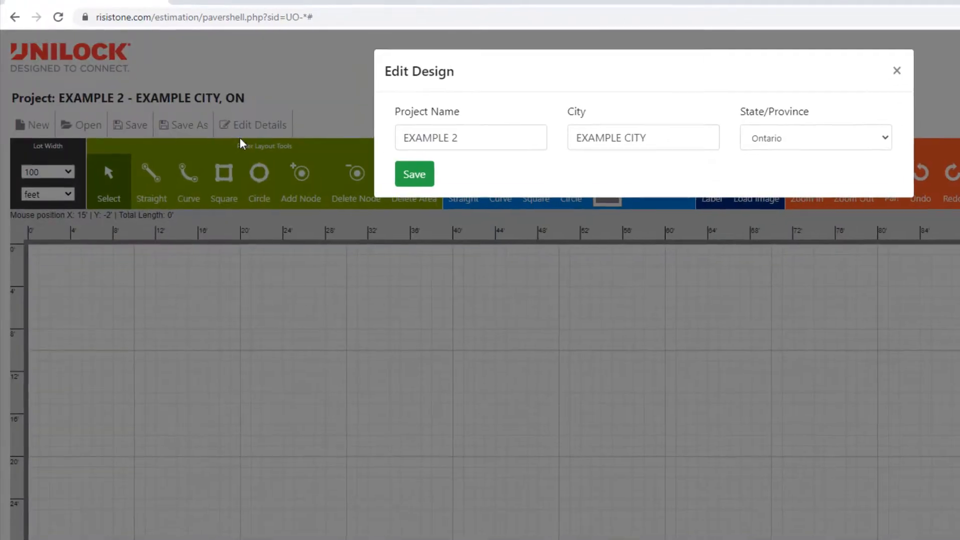
click(463, 138)
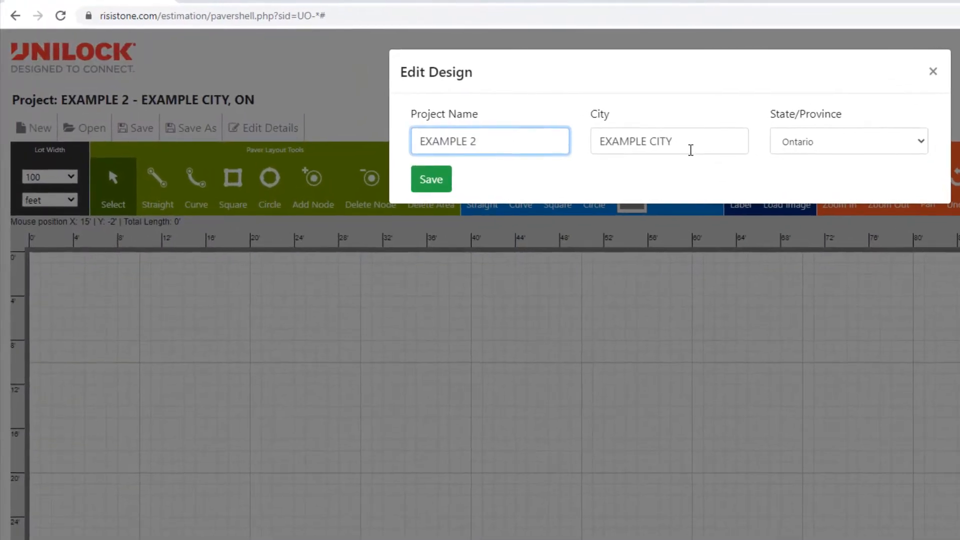
click(668, 138)
click(802, 145)
click(831, 145)
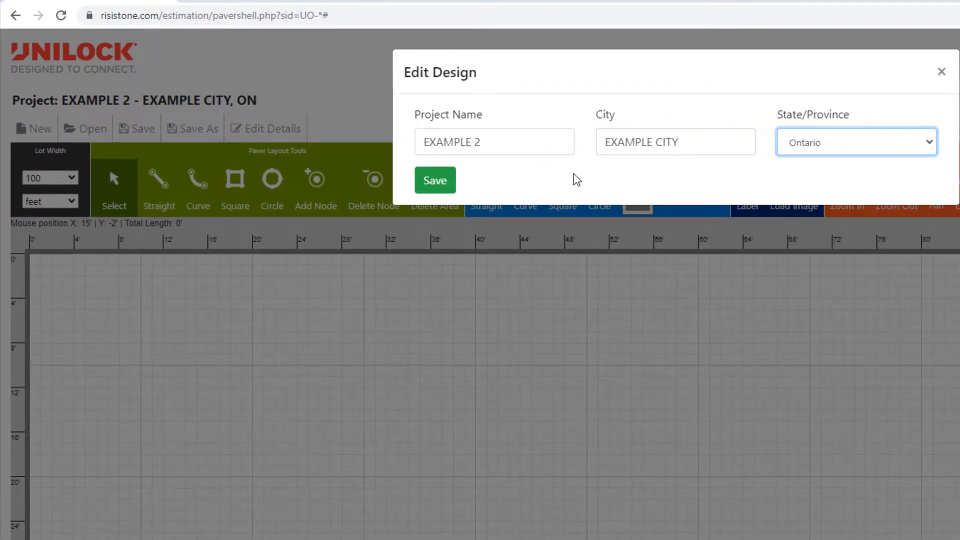
click(439, 185)
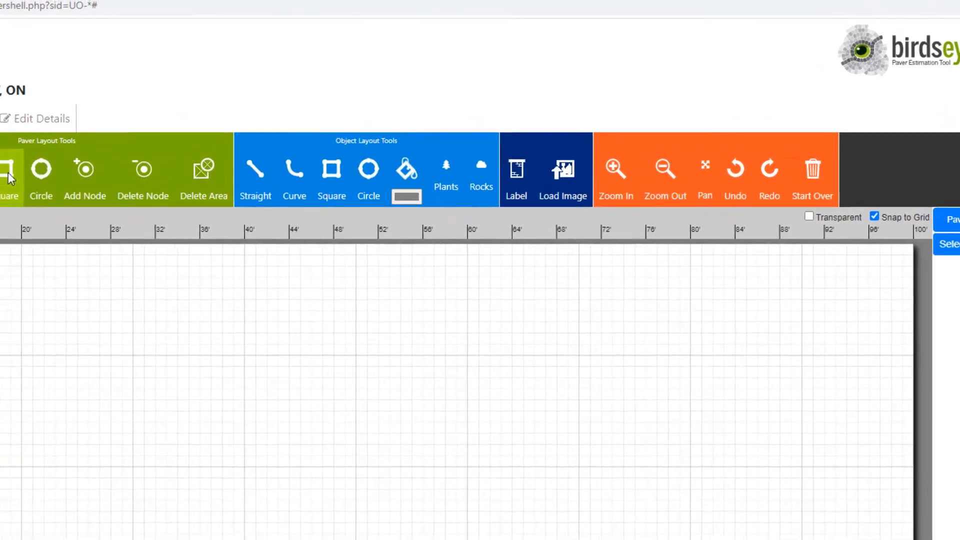
Step: Draw a rectangular paver area 40' by 25' with its upper corner at X 10', Y 7'
click(50, 177)
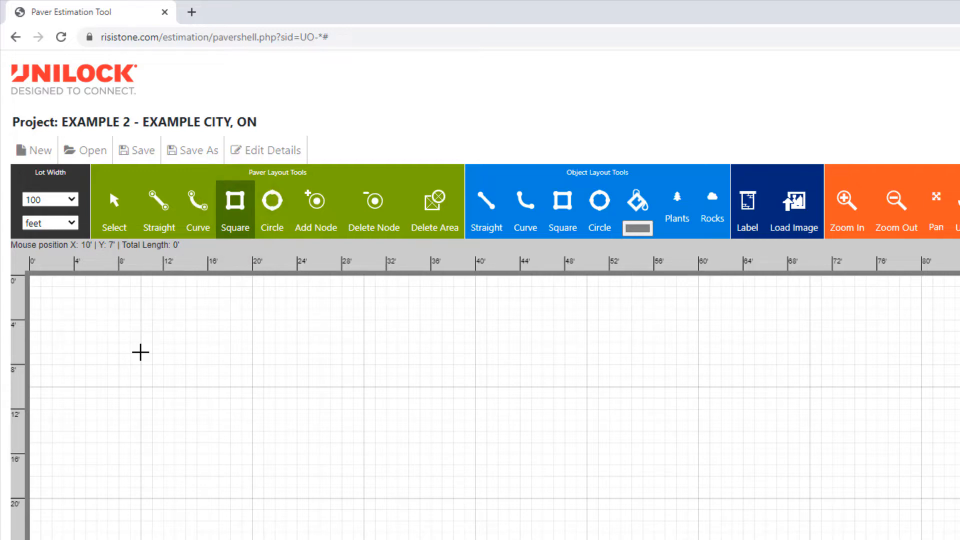
drag(141, 352, 366, 539)
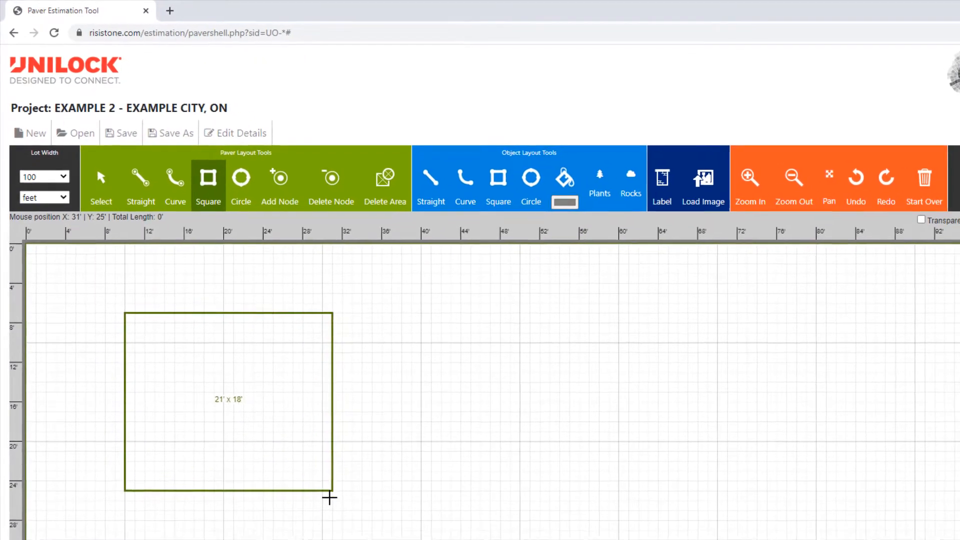
drag(329, 497, 422, 539)
drag(369, 479, 450, 481)
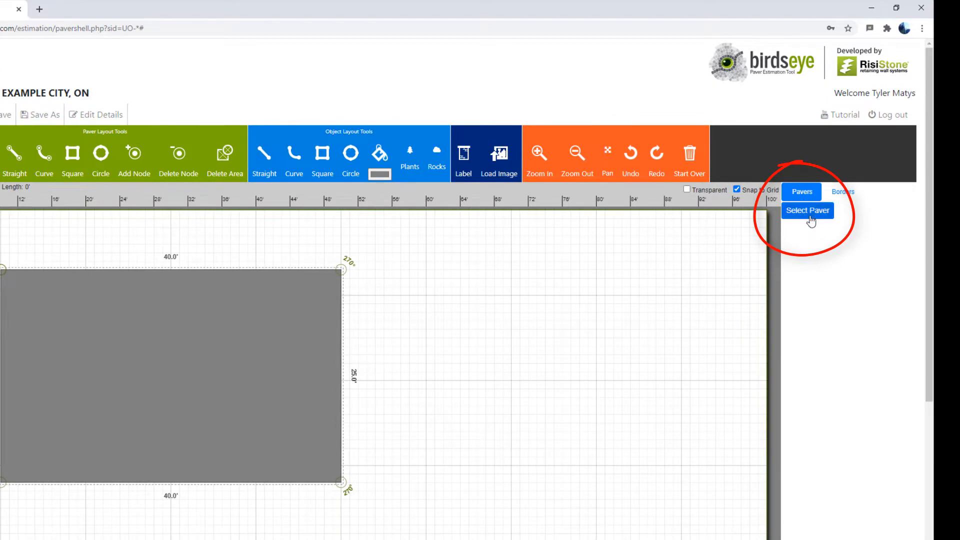
Step: Apply the Bristol Valley Random Bundle Pattern A paver in Sierra Fusion to the rectangular area
click(811, 220)
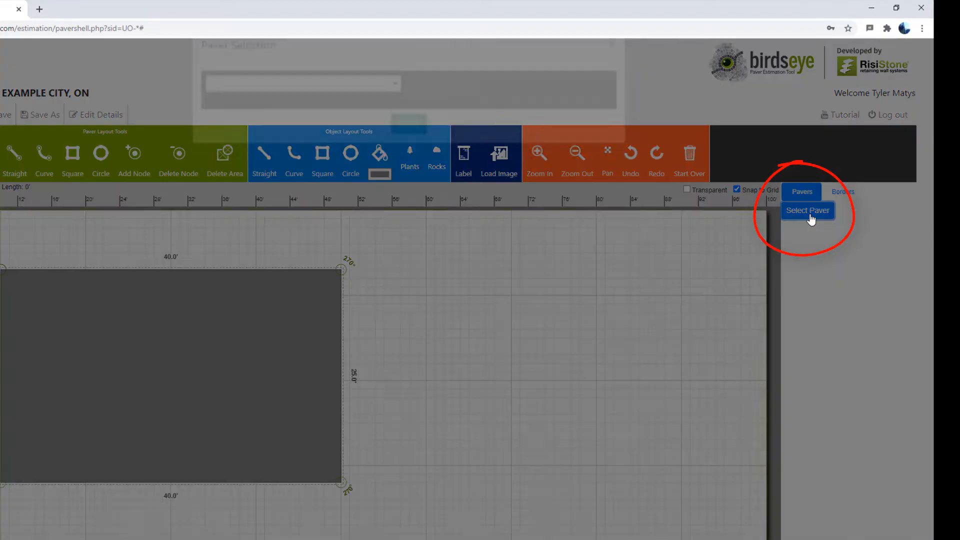
click(399, 111)
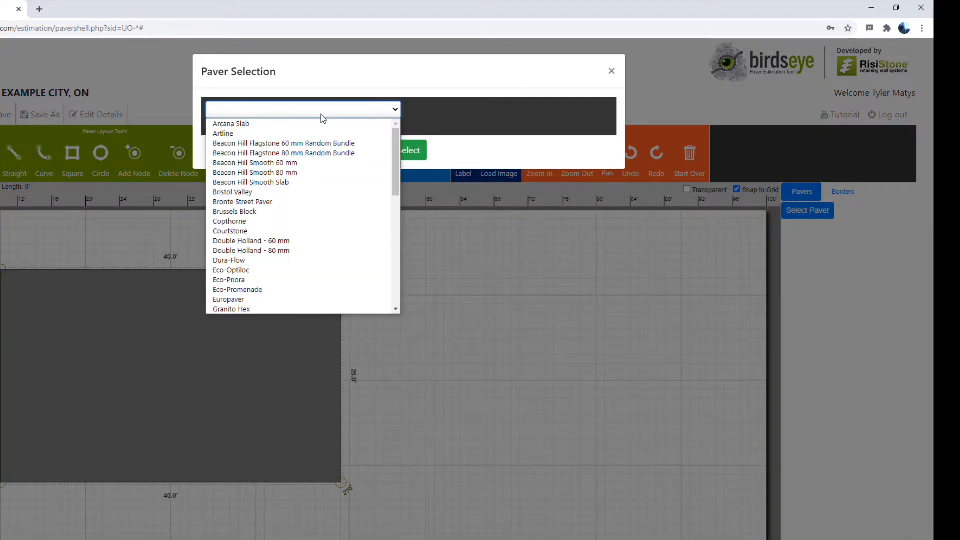
click(239, 193)
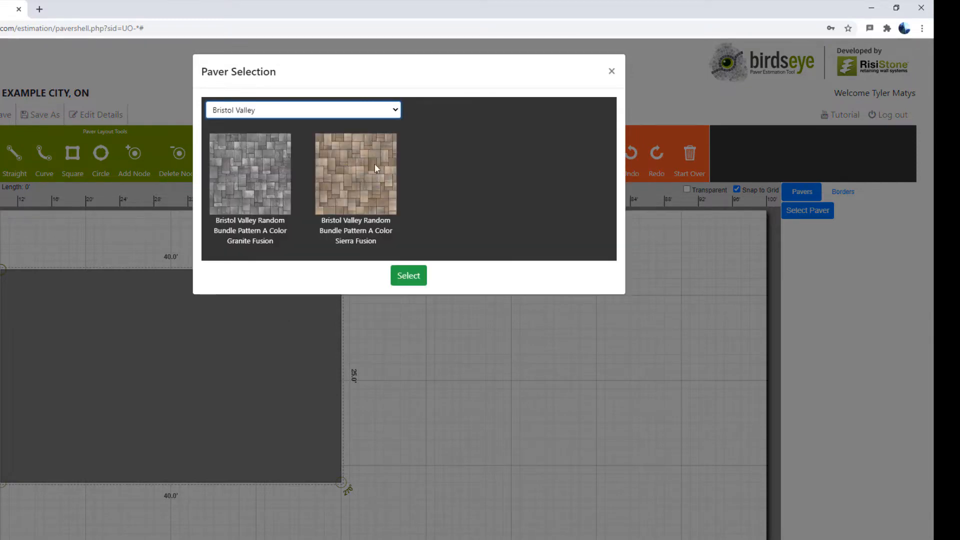
click(372, 162)
click(409, 276)
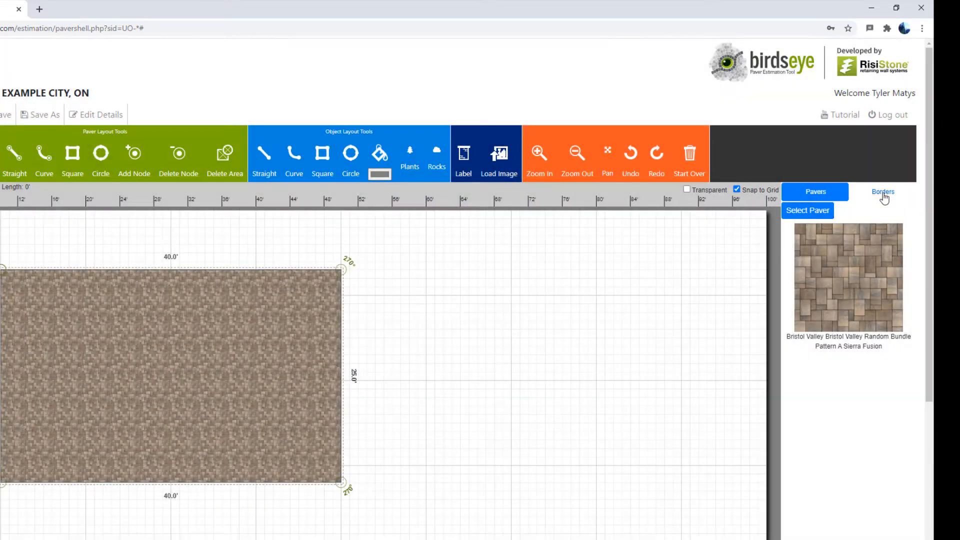
Step: Add a Brussels Block Half Stone border in Desert Sand with Sailor orientation around the paver area
click(845, 192)
click(806, 214)
click(355, 111)
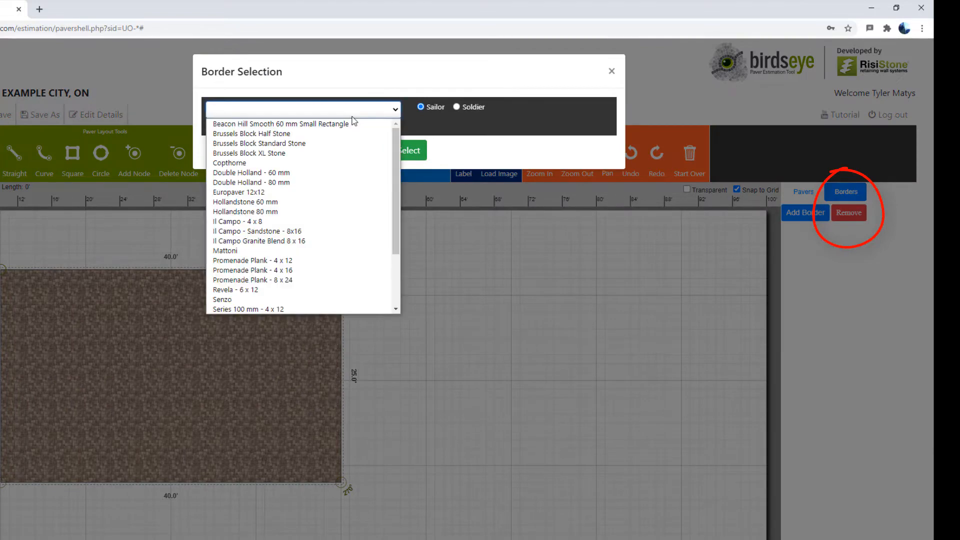
click(254, 152)
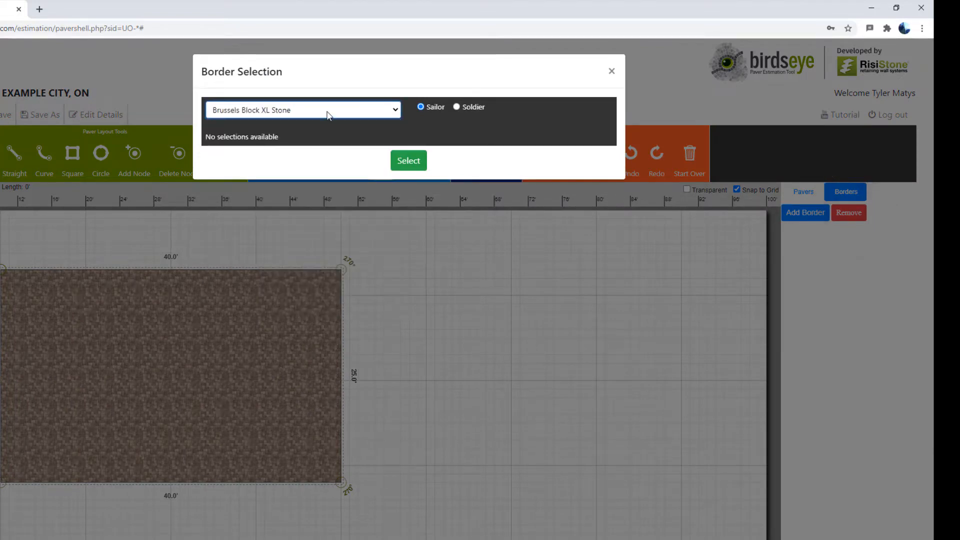
click(328, 111)
click(273, 138)
click(255, 165)
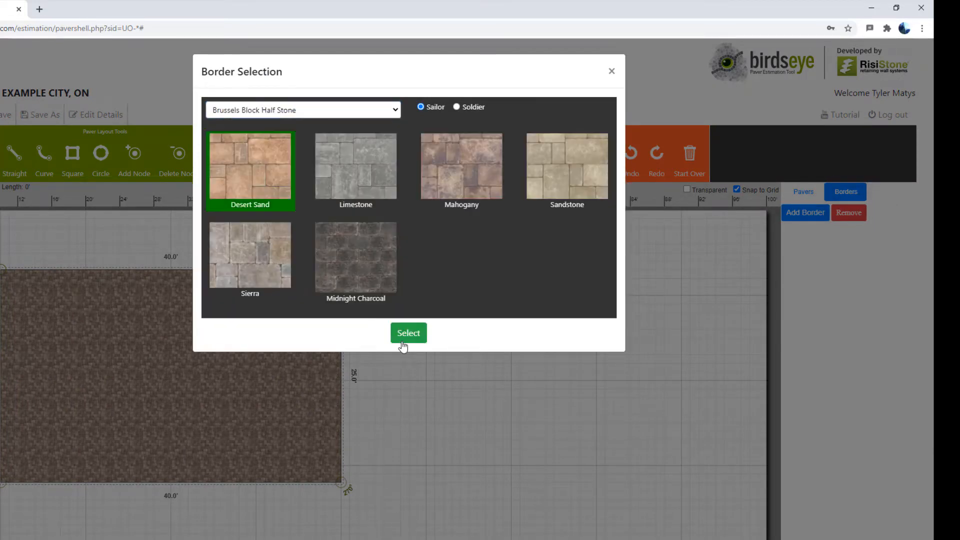
click(409, 335)
Step: Add a second paver-area border of Brussels Block Half Stone in Limestone with Soldier orientation
click(796, 214)
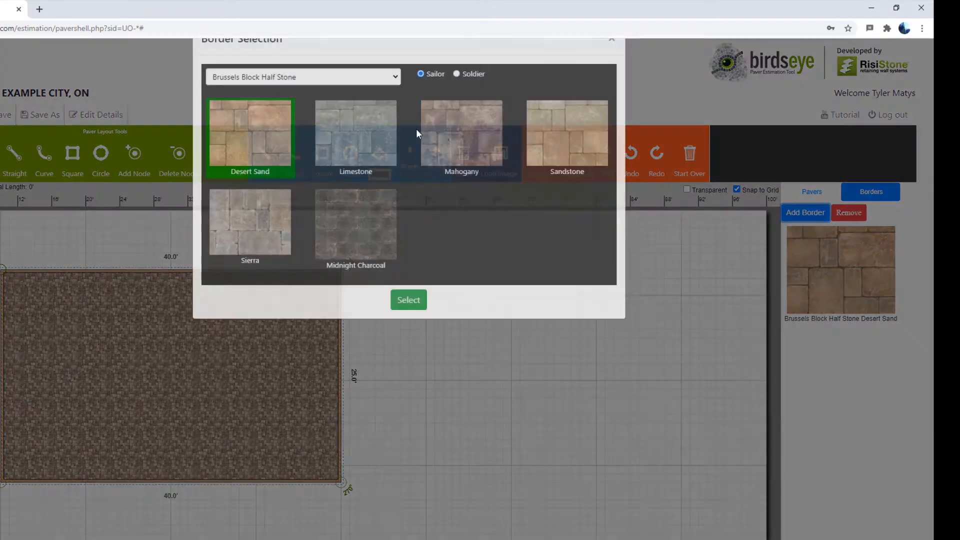
click(356, 181)
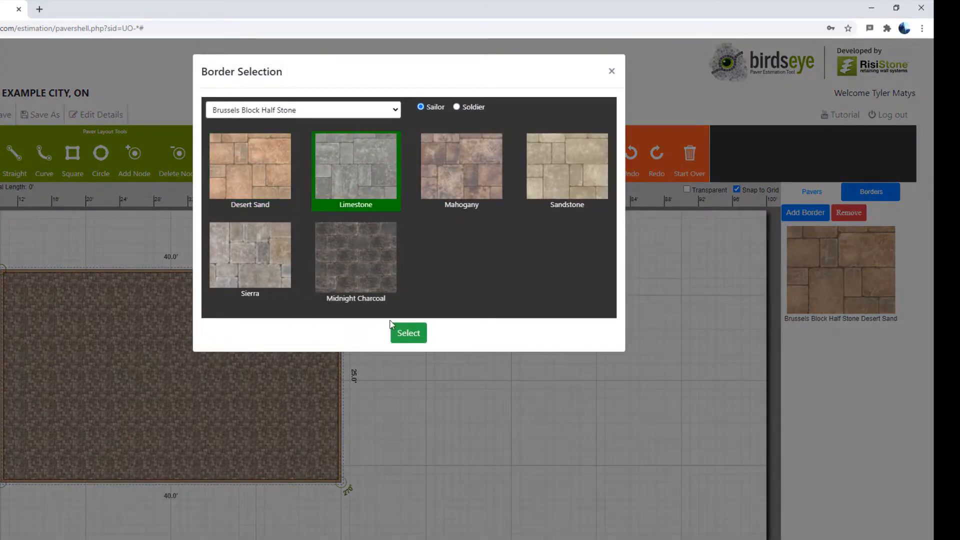
click(457, 107)
click(408, 333)
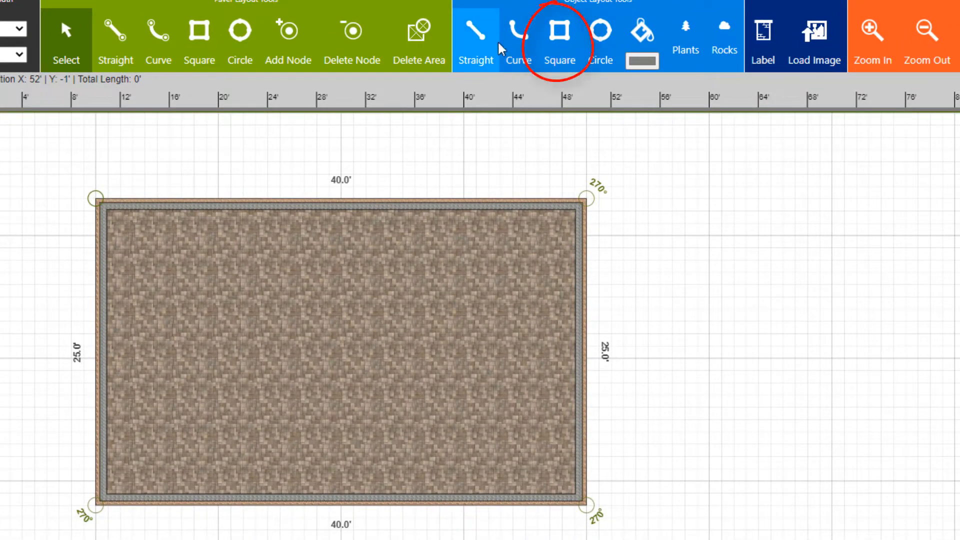
Step: Draw a 30' by 12' rectangular object inside the paver area and label it POOL
click(560, 47)
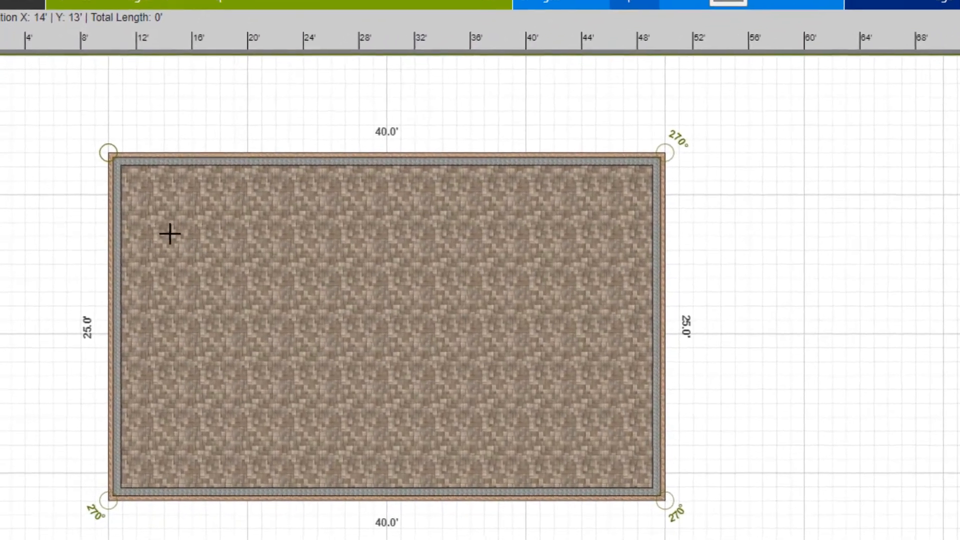
drag(151, 262, 269, 388)
drag(327, 356, 702, 373)
drag(580, 277, 599, 284)
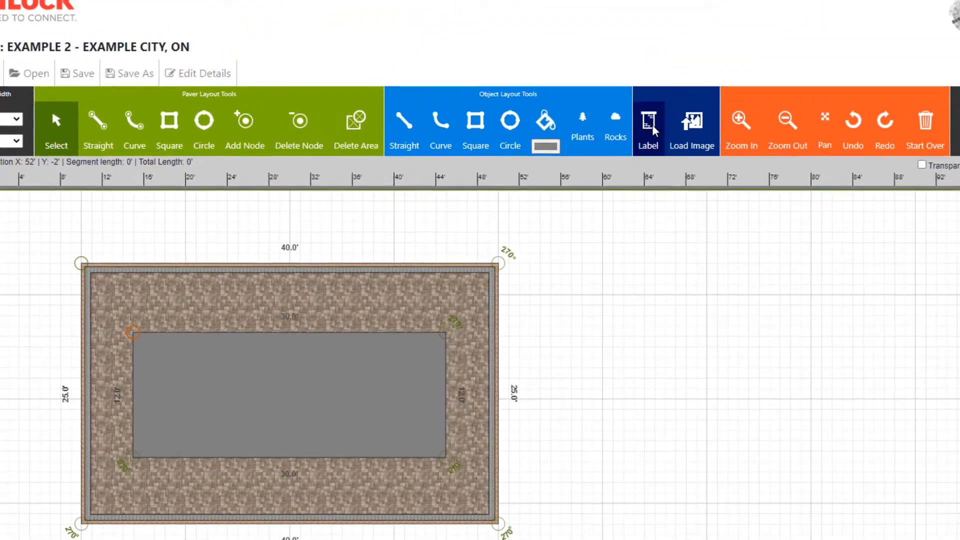
click(726, 70)
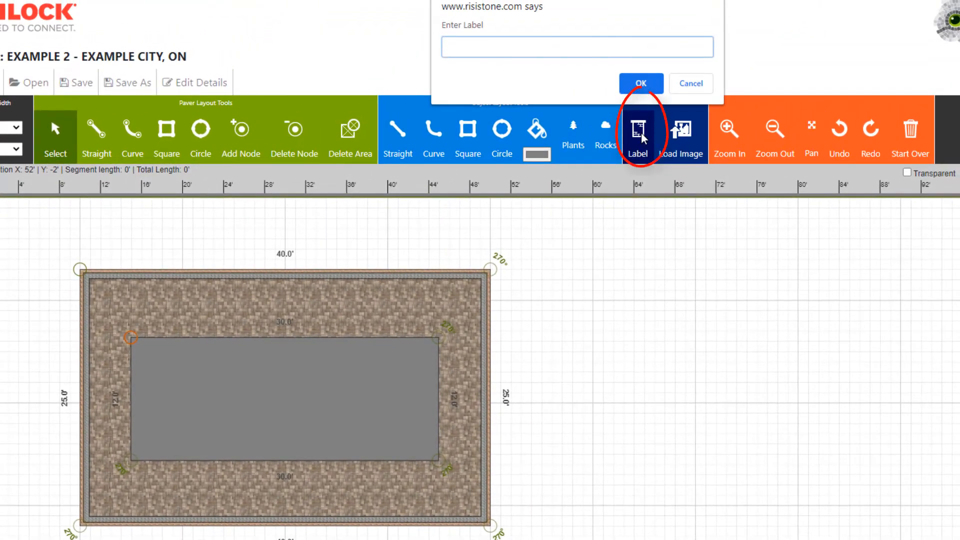
click(662, 88)
Step: Fill the pool with dark blue, RGB 35, 33, 135, and add a Brussels Block Half Stone Limestone border around it
click(536, 154)
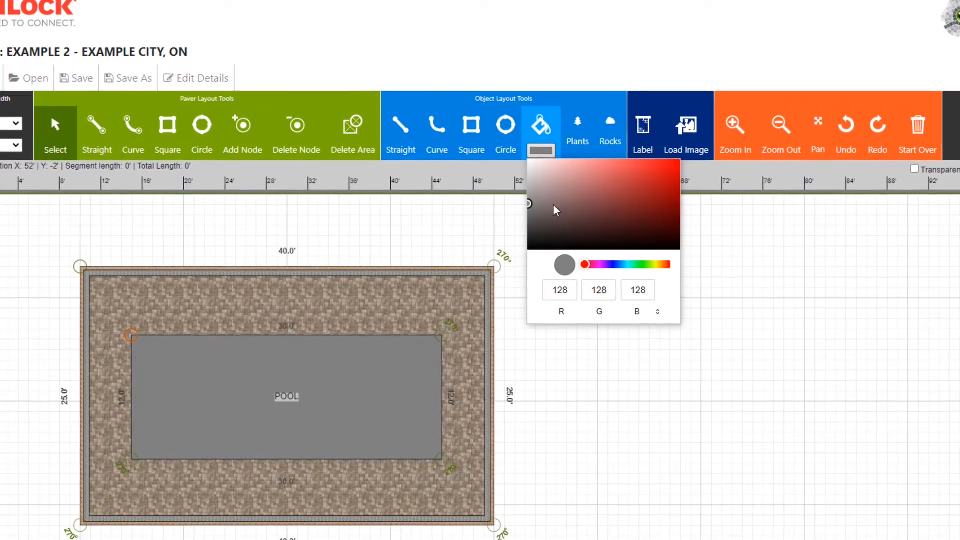
drag(585, 265, 618, 267)
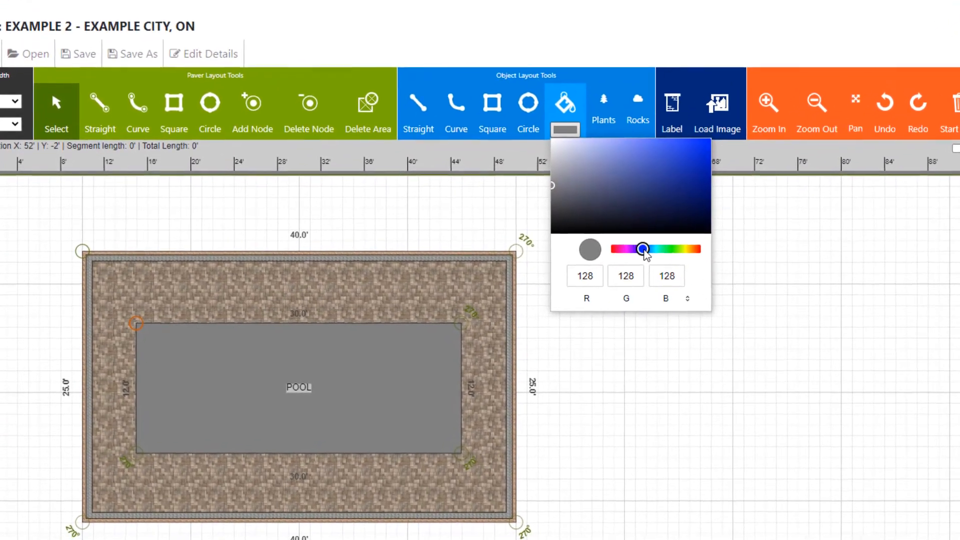
click(671, 183)
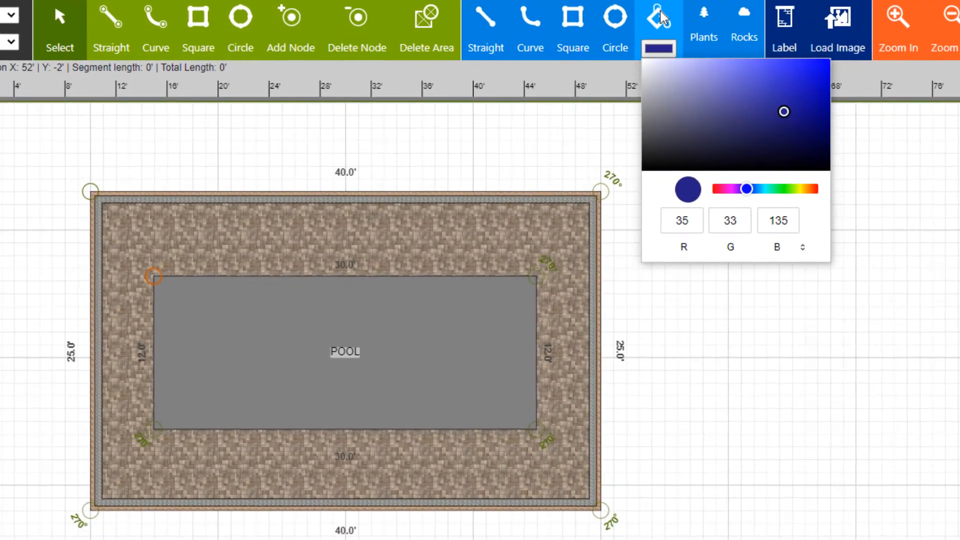
click(611, 61)
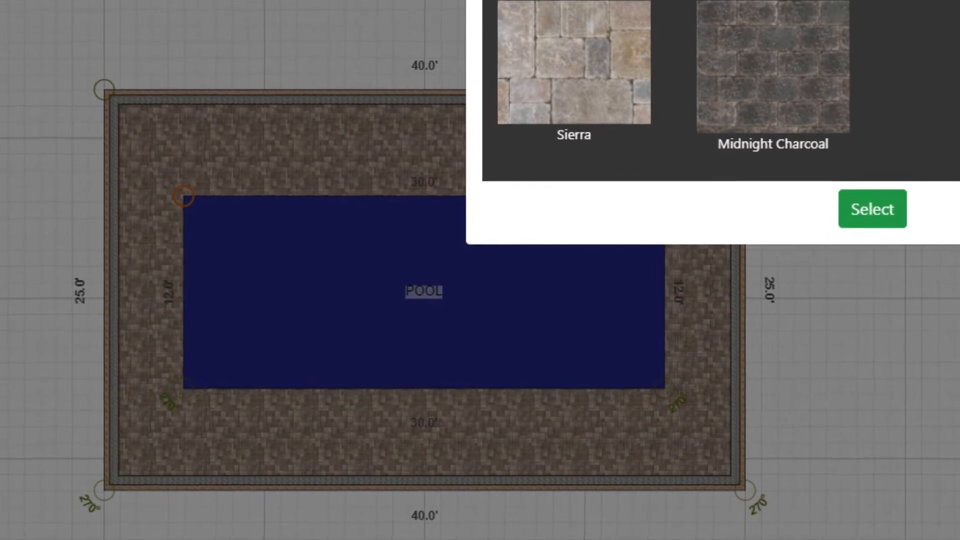
click(896, 216)
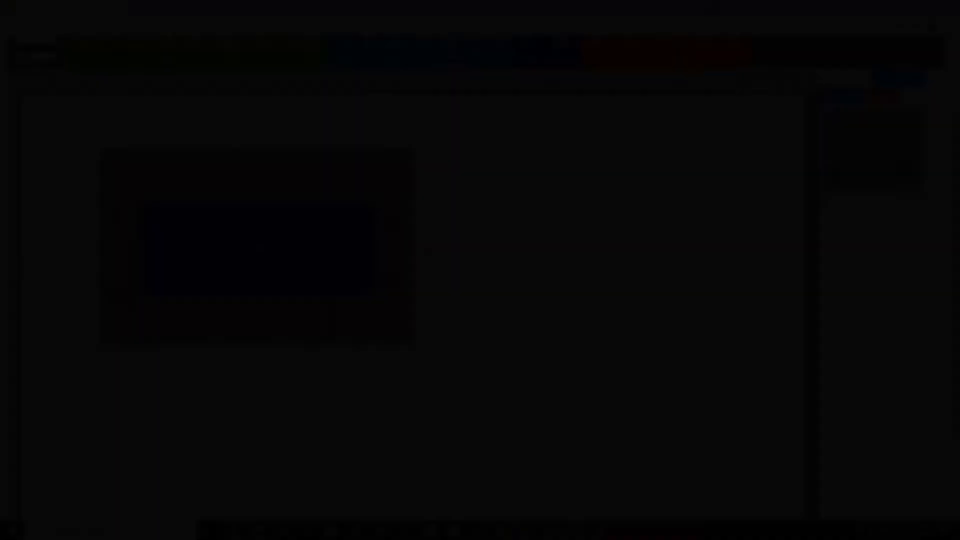
Step: Draw a walkway line from the patio's lower edge with a 9' straight segment and two opposing curves, radii about 11.2' and 18.7'
click(150, 384)
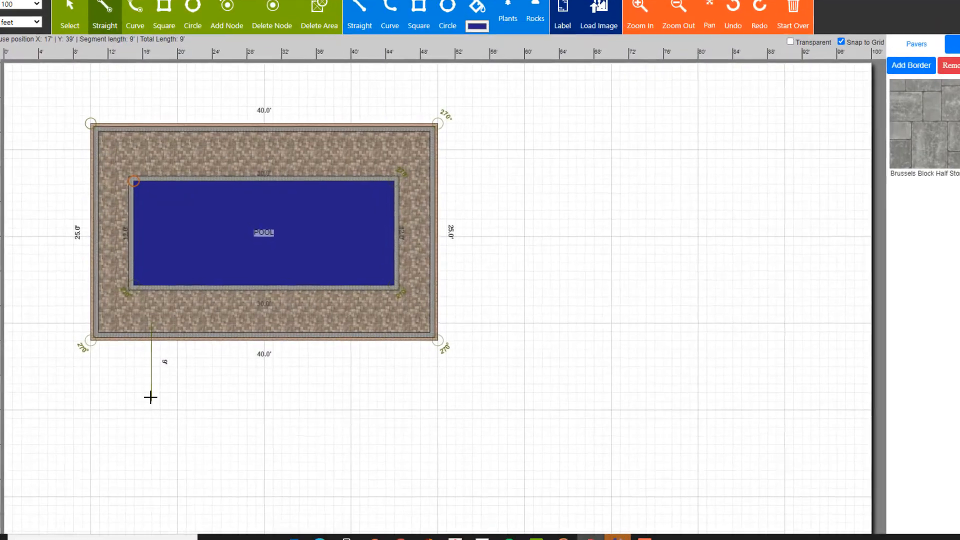
double_click(151, 399)
right_click(172, 402)
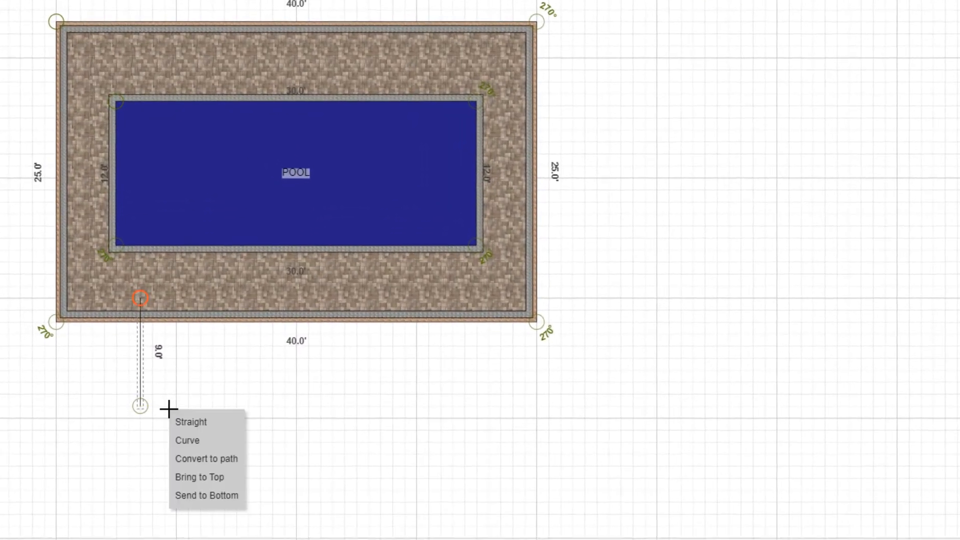
click(203, 442)
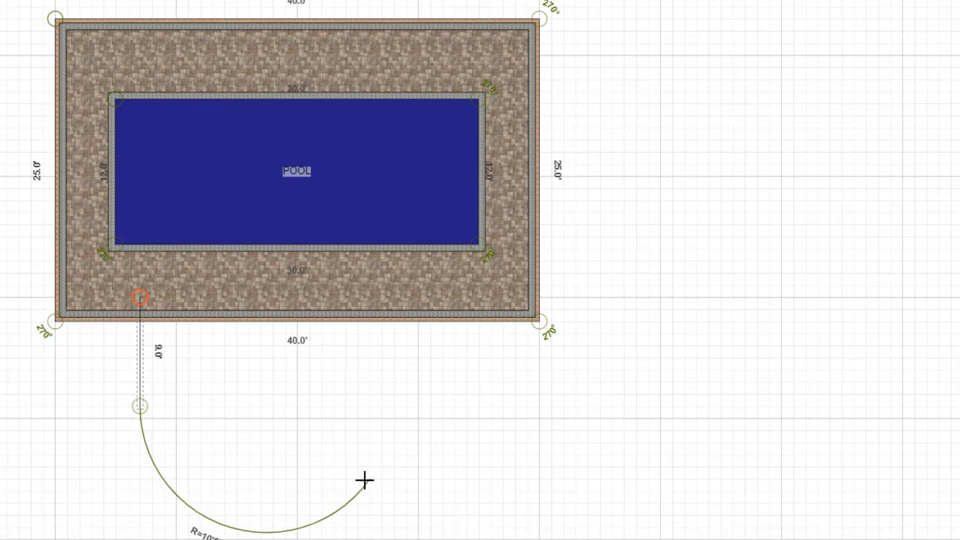
click(382, 491)
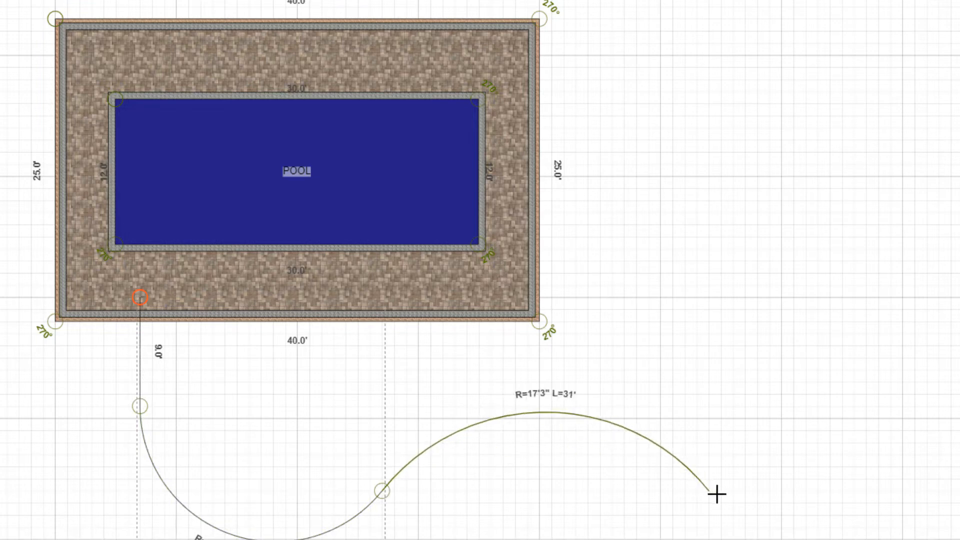
double_click(744, 500)
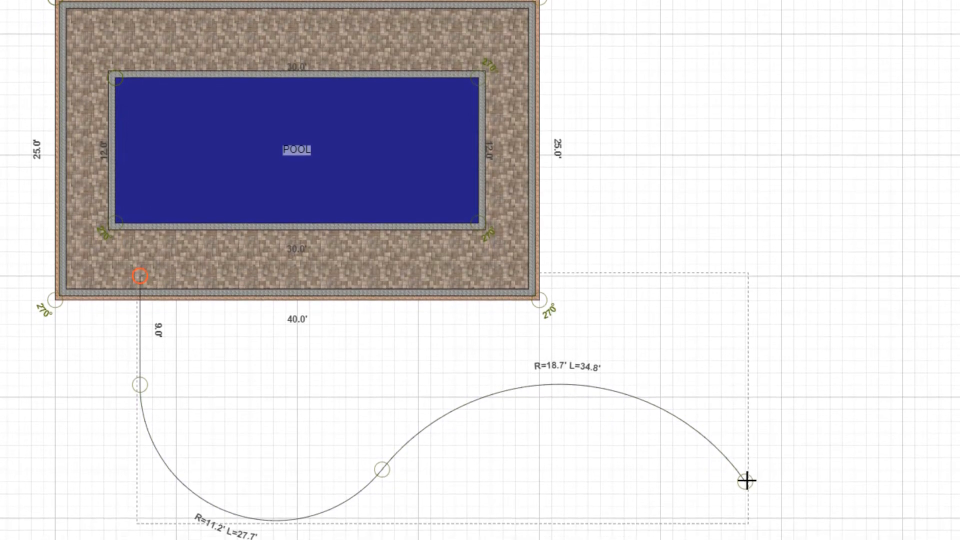
Step: Convert the straight-and-curved line to a path with a thickness of 6
right_click(745, 456)
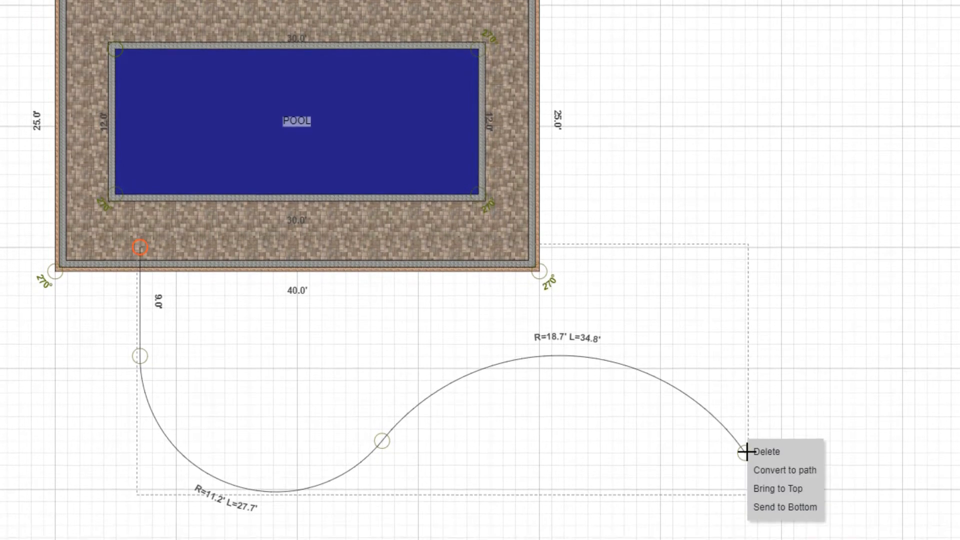
click(794, 469)
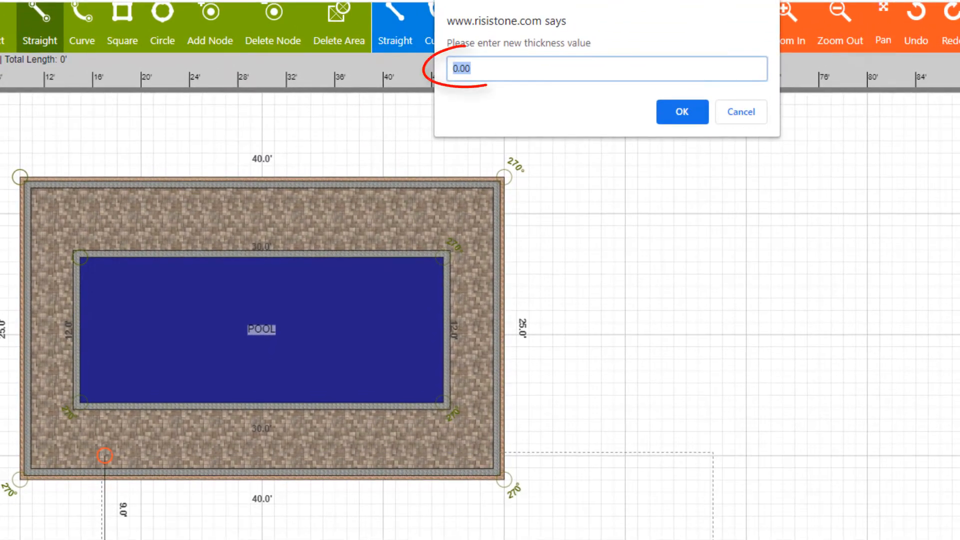
text(6)
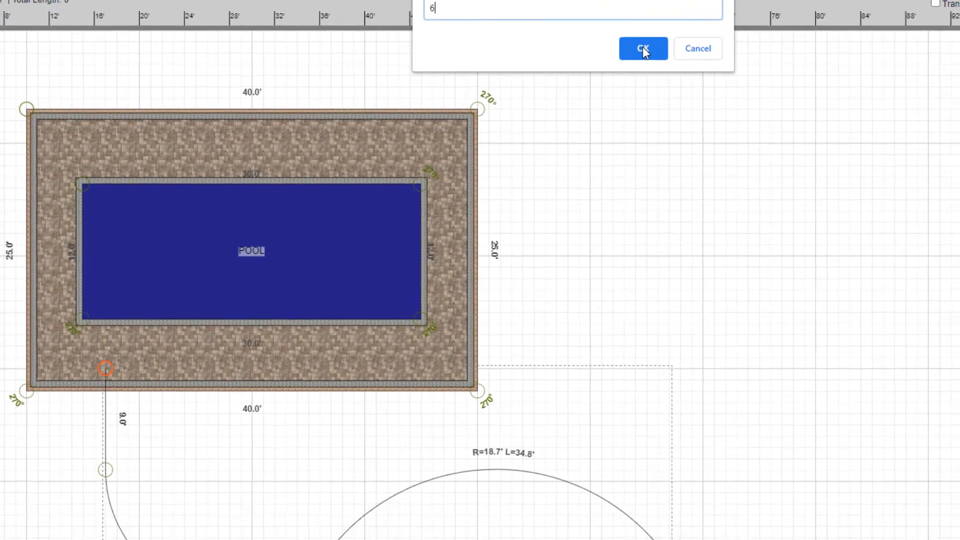
click(682, 111)
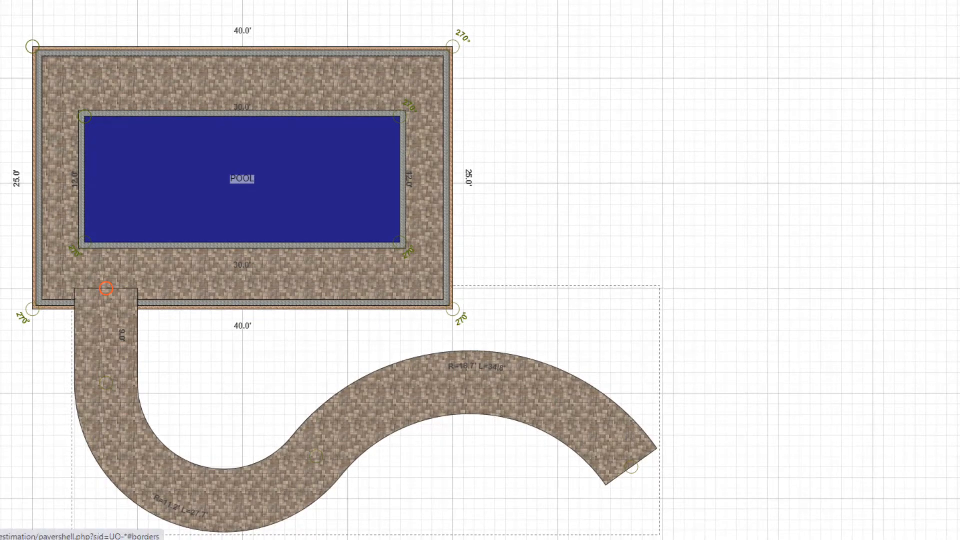
Step: Add a Limestone paver border around the straight-and-curved walkway
click(494, 1)
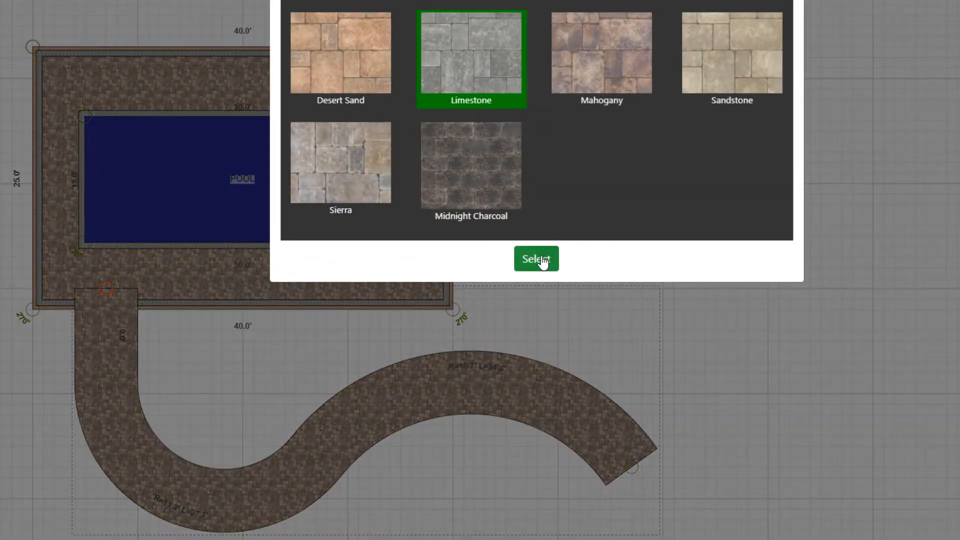
click(543, 262)
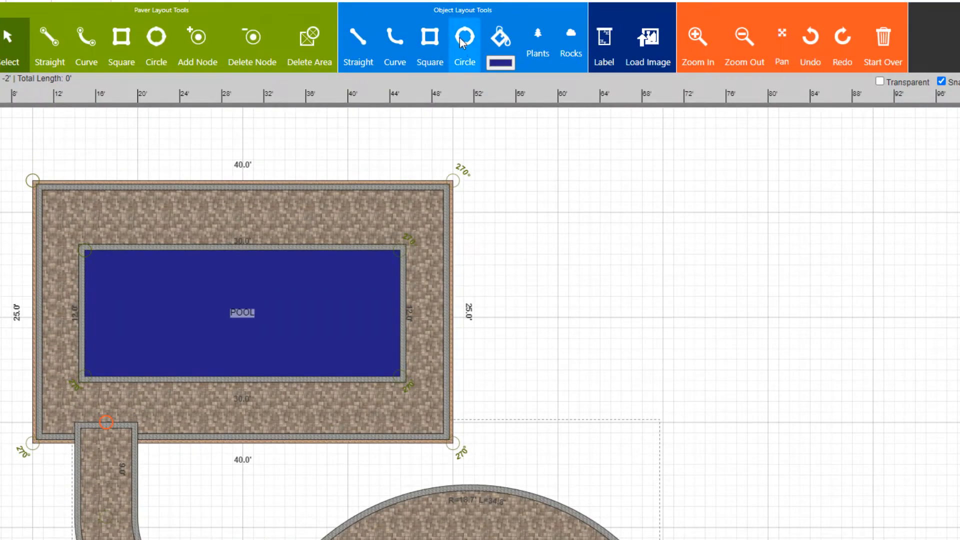
Step: Draw a circular paver area with a radius of about 9.5' in the open space beside the rectangular patio
click(155, 46)
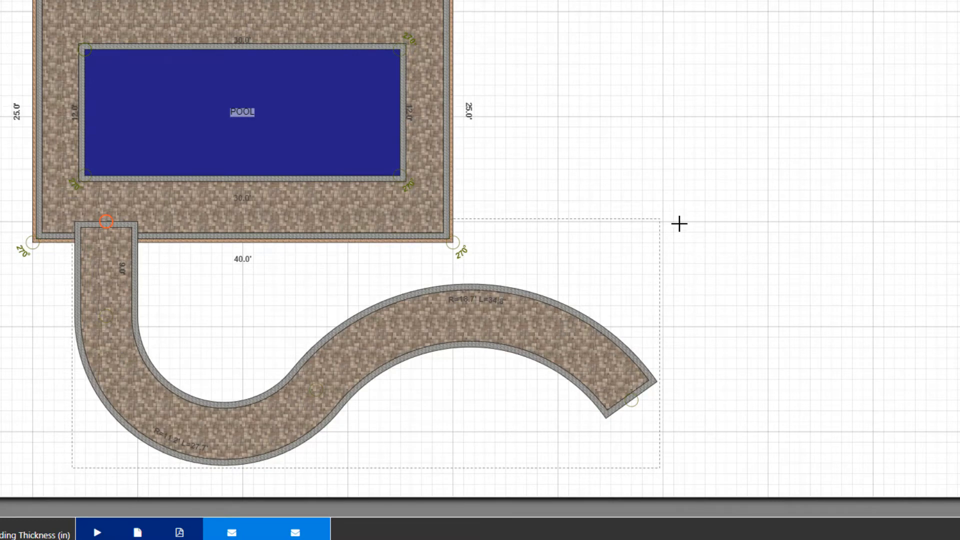
drag(679, 424, 829, 309)
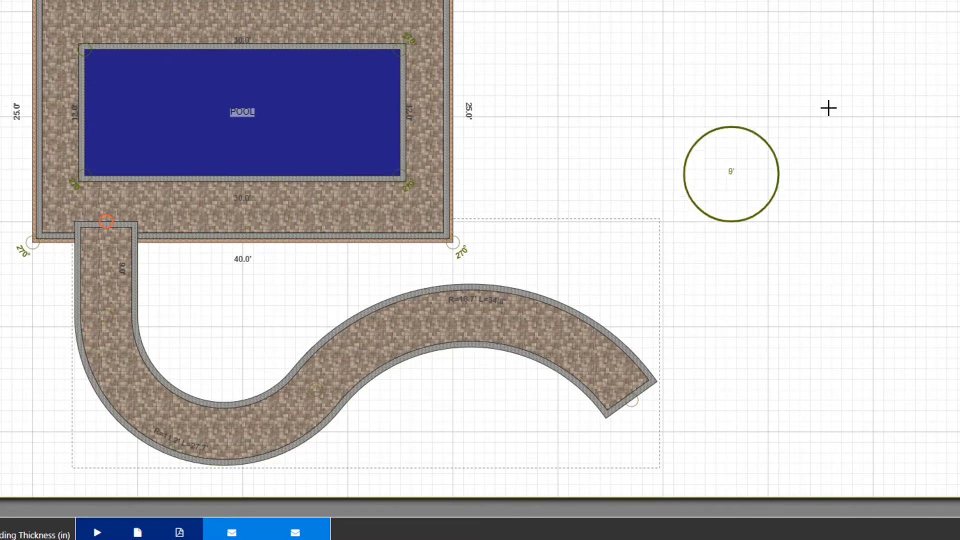
drag(828, 107, 909, 14)
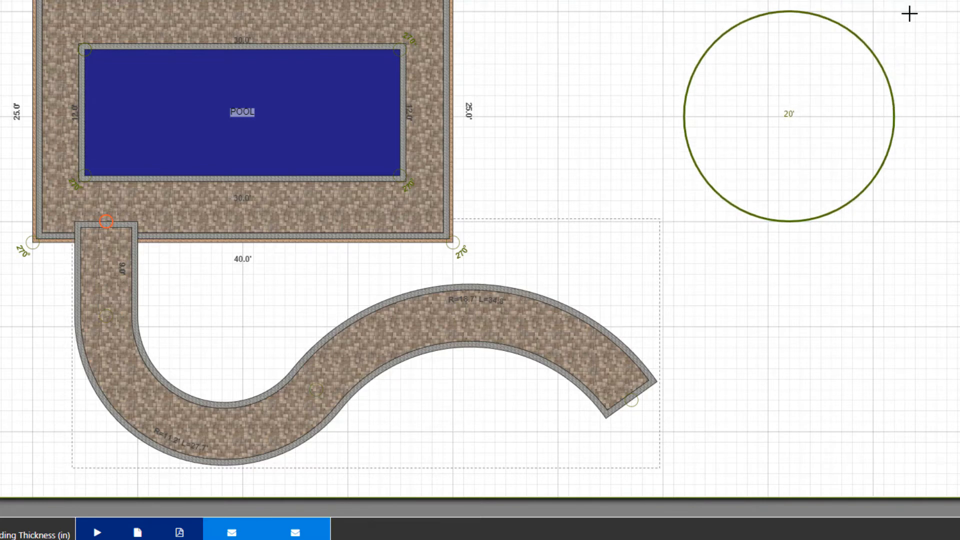
drag(910, 13, 903, 28)
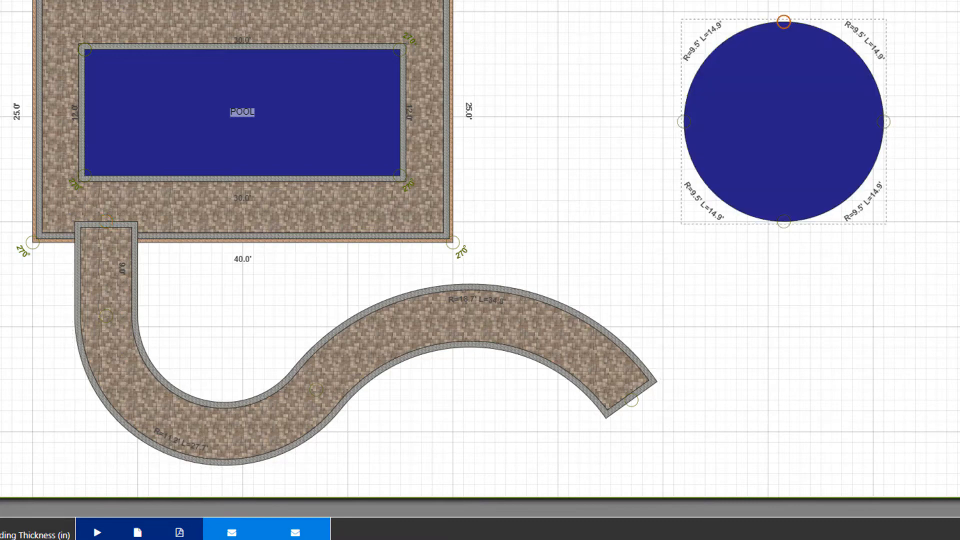
Step: Fill the circular area with Bristol Valley Random Bundle Pattern A Color Granite Fusion pavers and give it a Mahogany border
scroll(480, 270, up, 4)
click(841, 2)
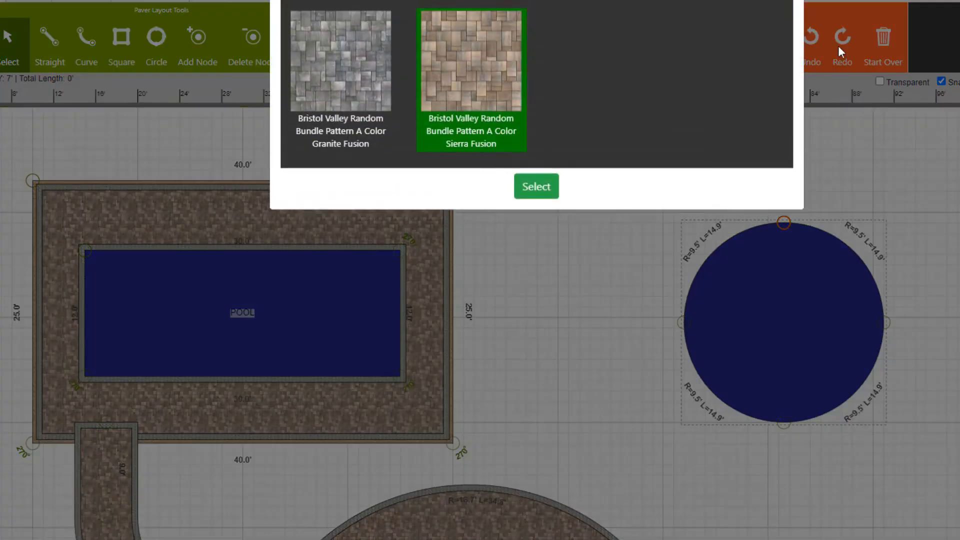
click(363, 64)
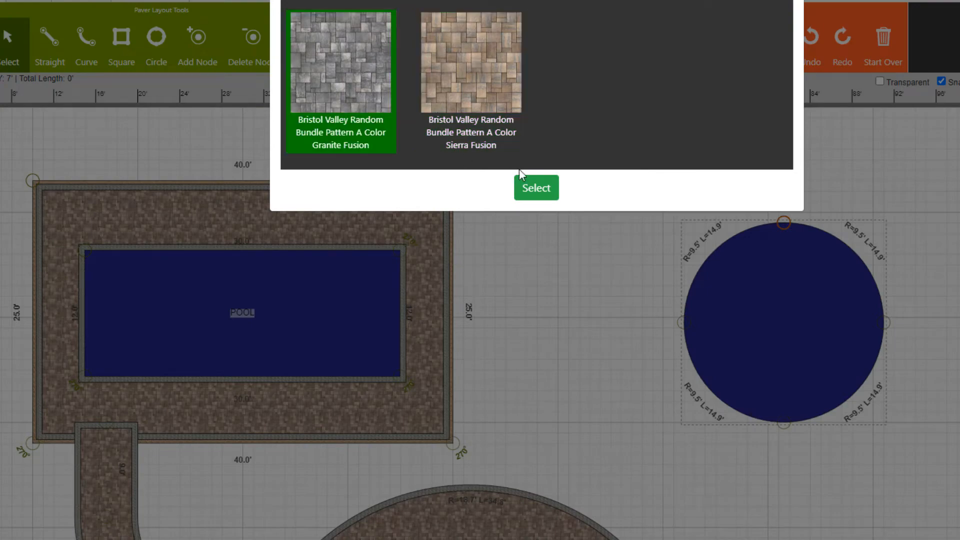
click(542, 190)
scroll(708, 188, down, 4)
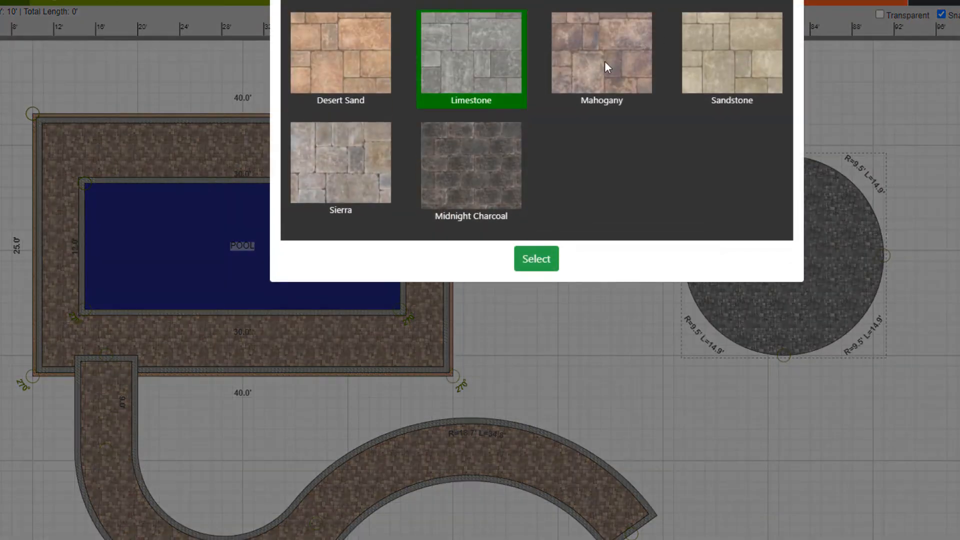
click(600, 60)
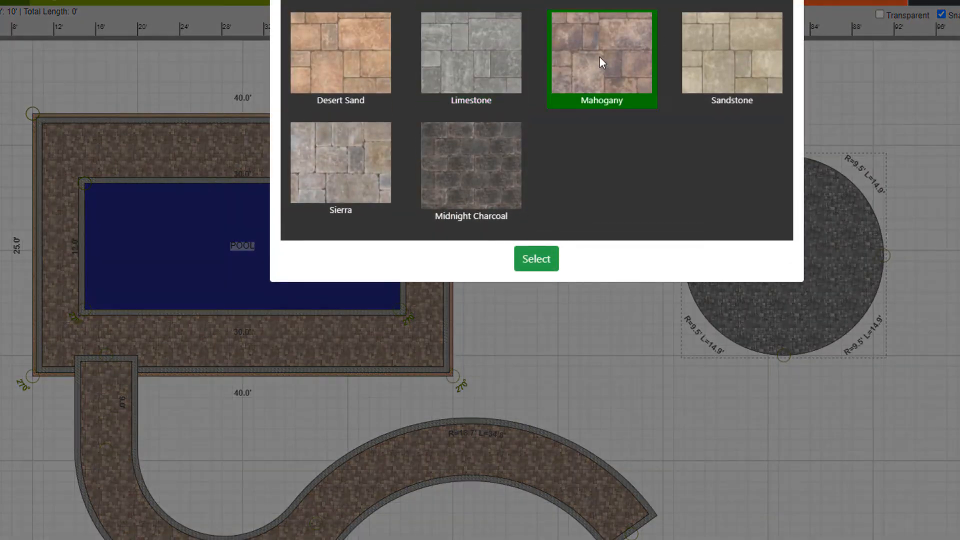
click(532, 265)
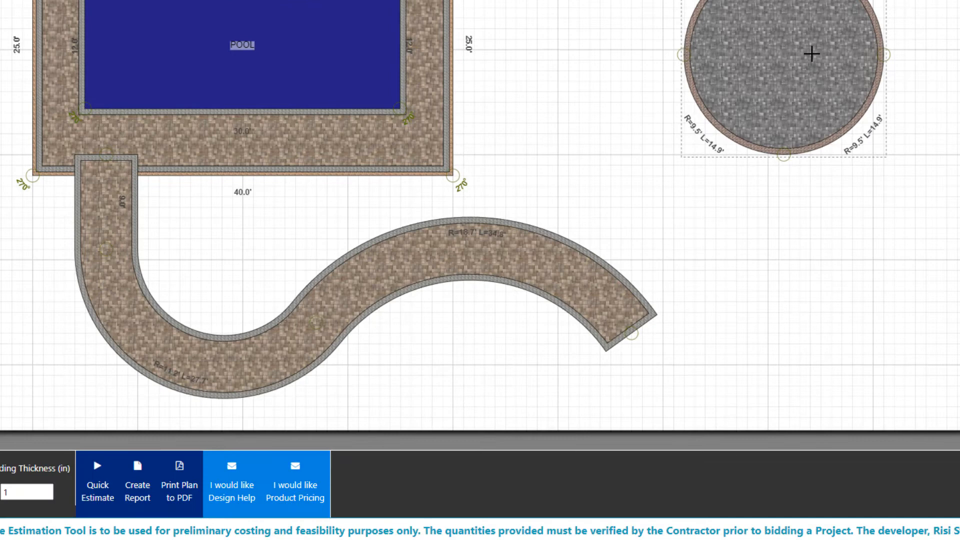
Step: Move the circular patio onto the walkway's free end and send the walkway to the bottom, beneath the rectangular patio
drag(812, 53, 712, 300)
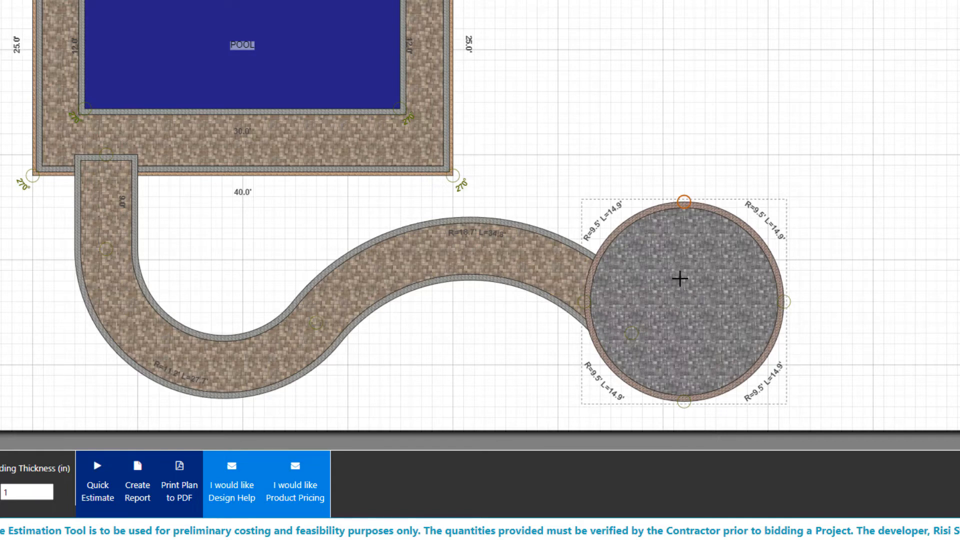
right_click(679, 278)
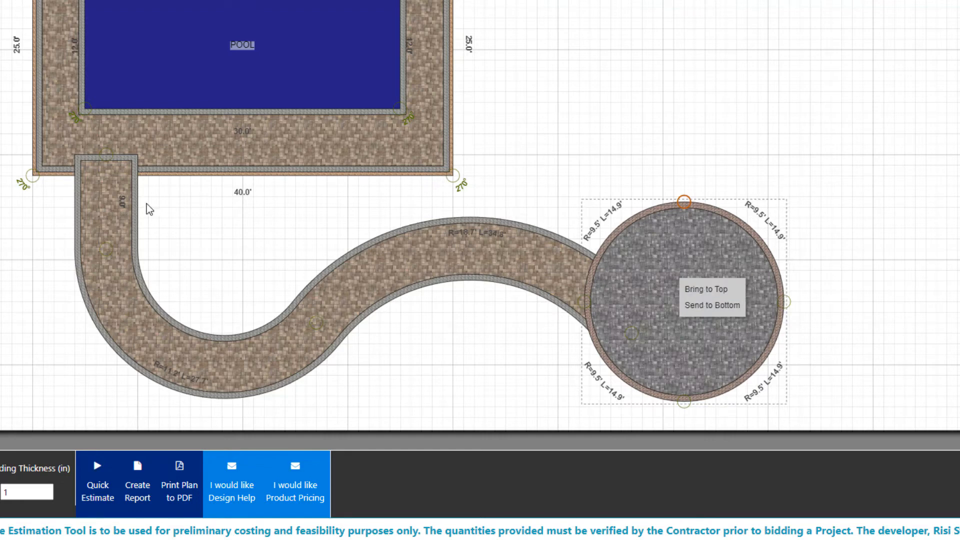
click(111, 193)
click(107, 189)
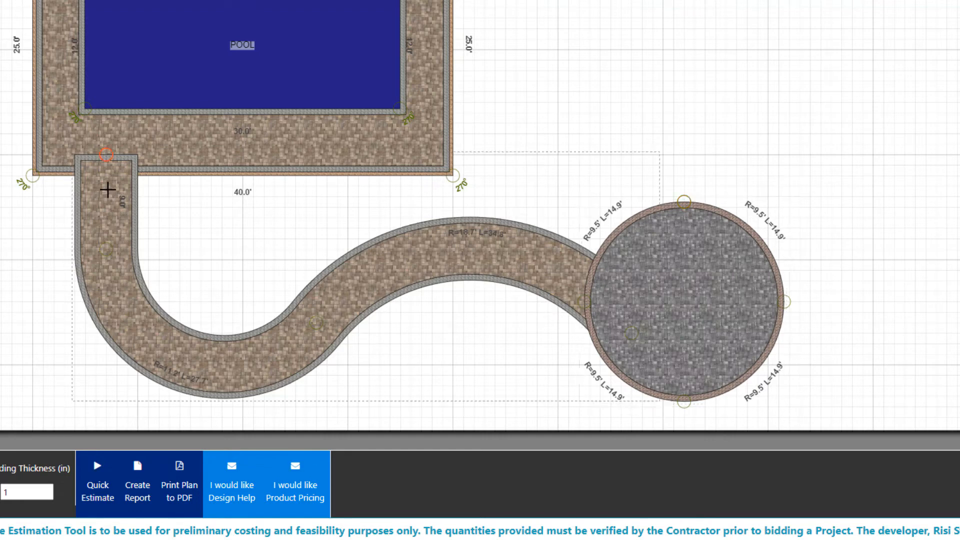
right_click(108, 189)
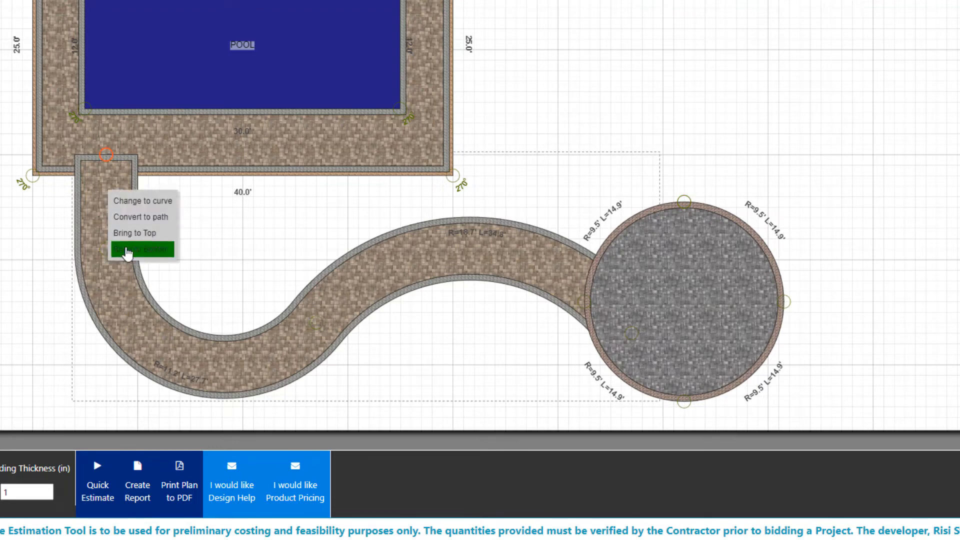
click(127, 249)
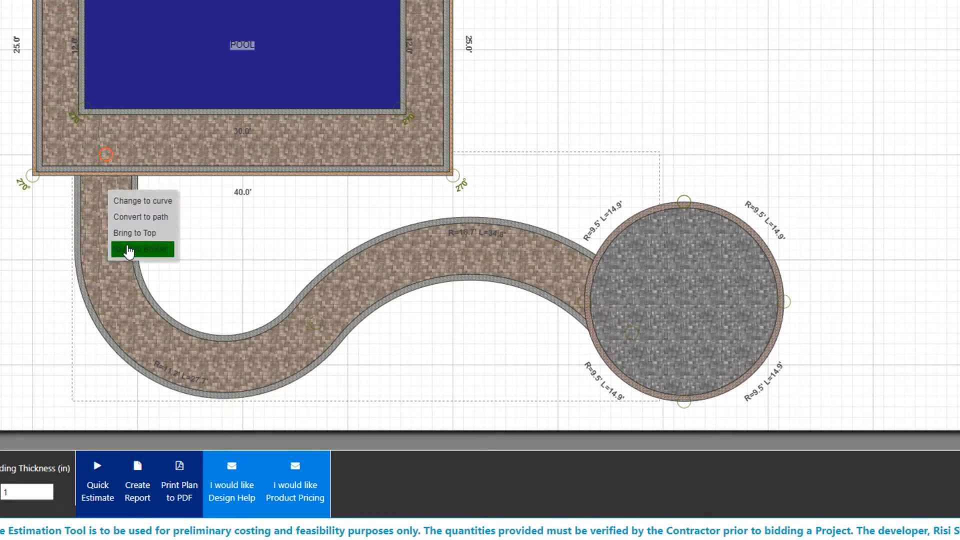
click(762, 119)
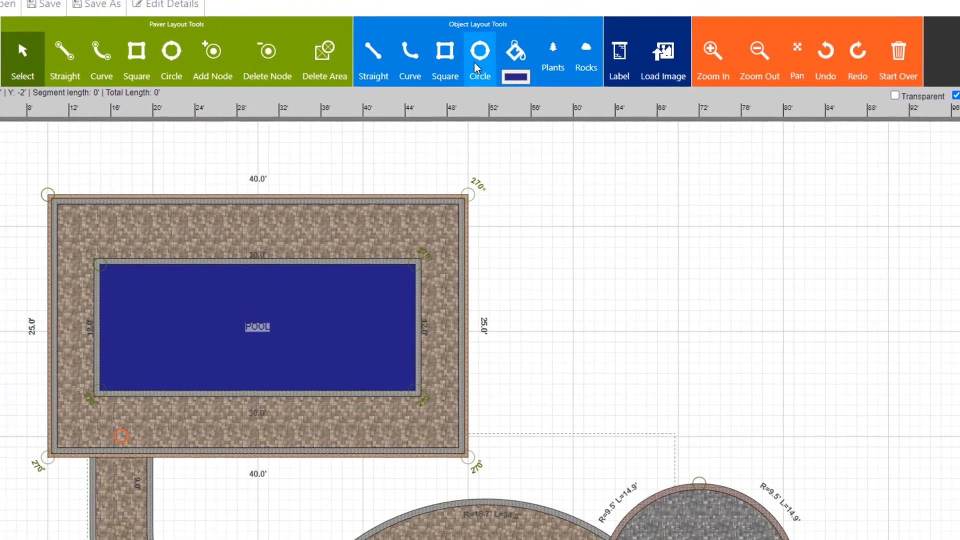
Step: Draw a circular object of about 3' radius, center it in the circular patio and add a Brussels Block Half Stone Mahogany soldier border
click(495, 82)
mouse_move(680, 385)
mouse_down()
mouse_move(778, 305)
mouse_move(761, 315)
mouse_up()
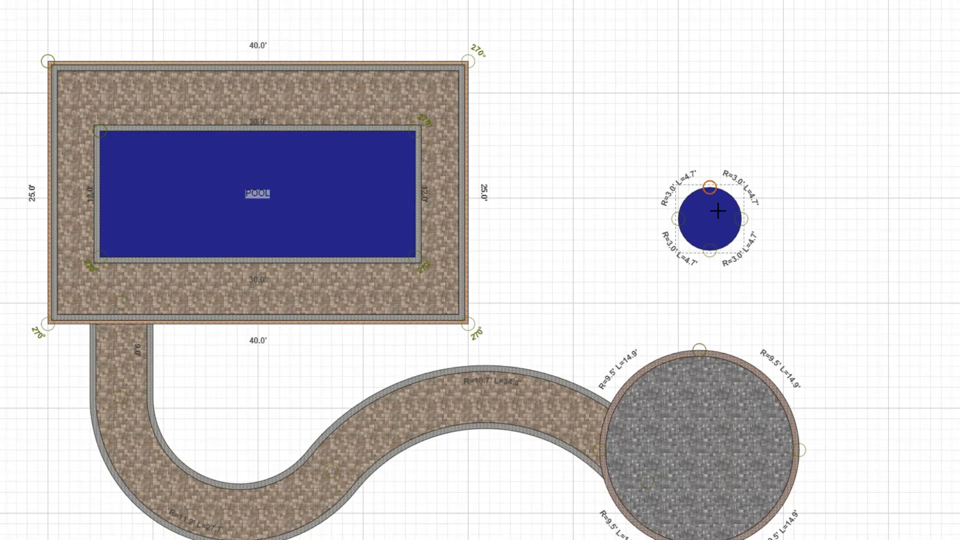
drag(718, 211, 712, 443)
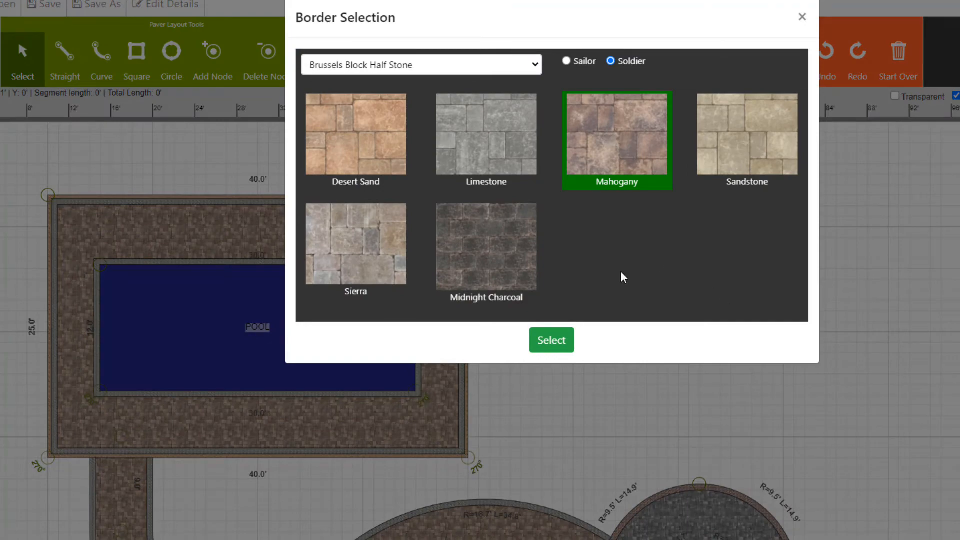
click(551, 341)
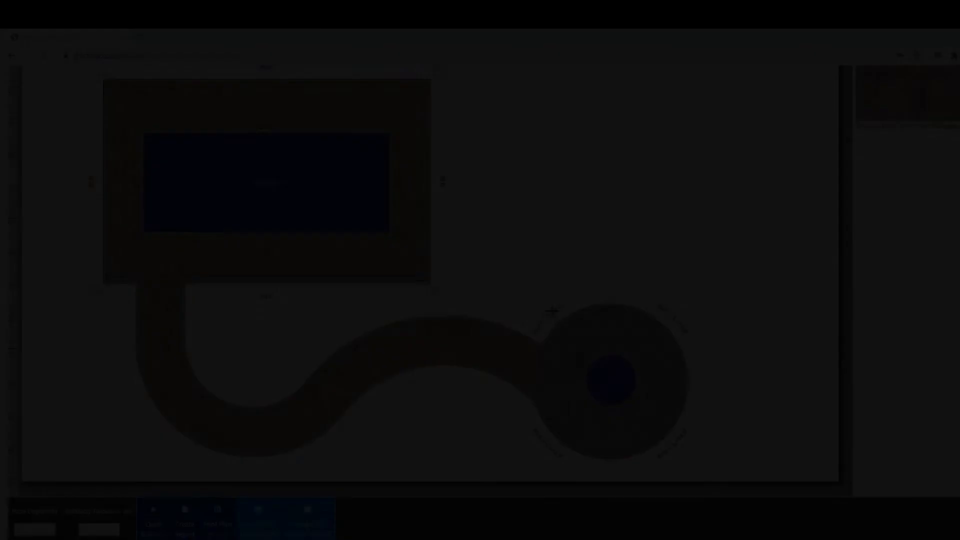
Step: Add a PATH text label on the curved walkway
scroll(625, 333, up, 4)
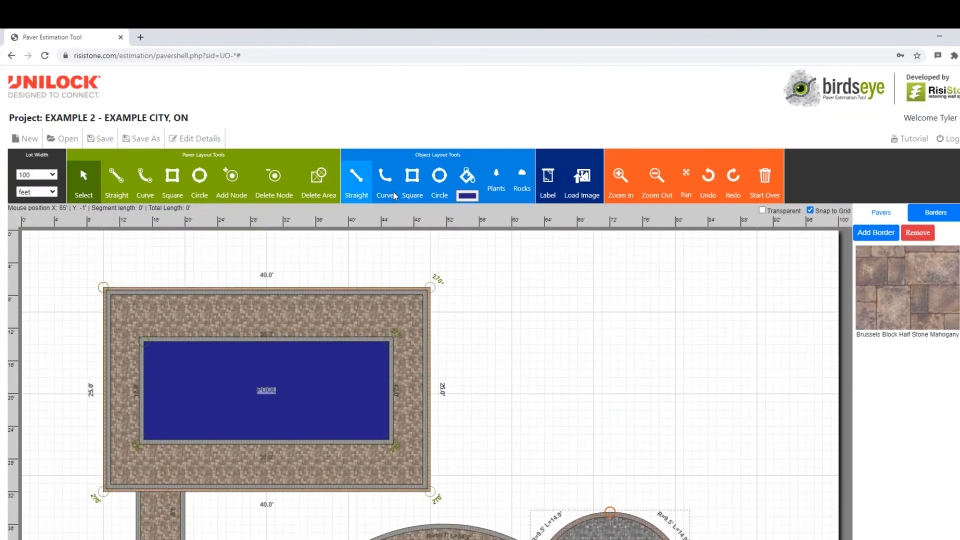
click(553, 186)
text(Fire Pit)
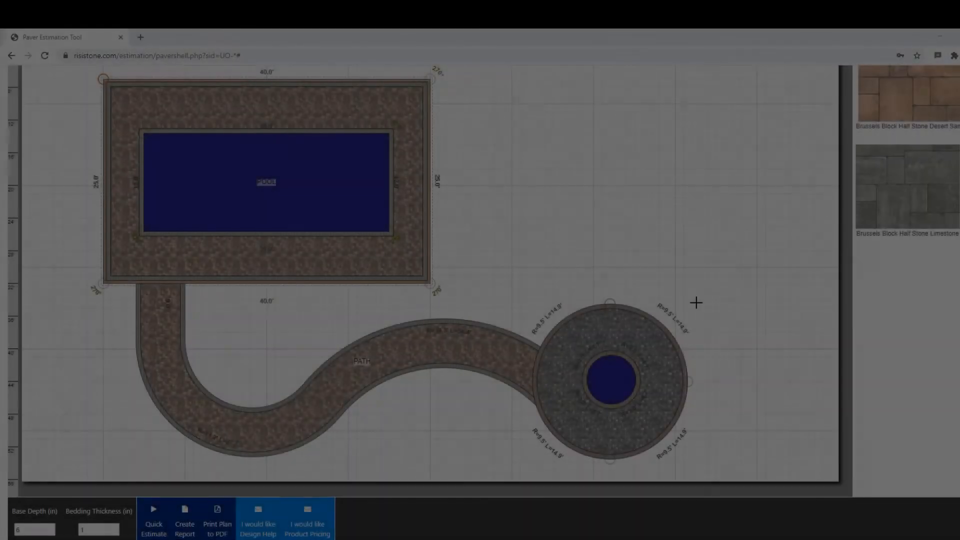
Step: Place four trees in a vertical row along the rectangular patio's right edge
scroll(696, 303, up, 4)
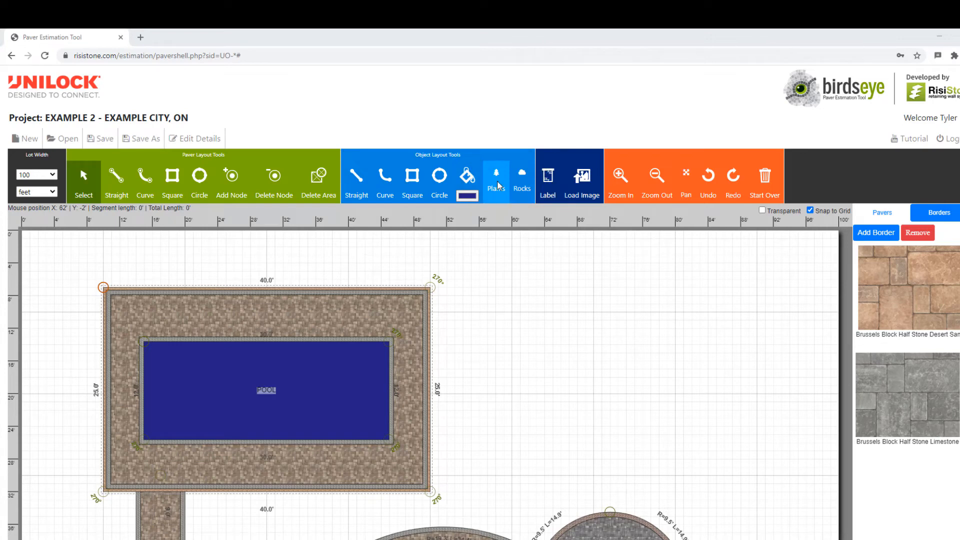
drag(498, 186, 469, 289)
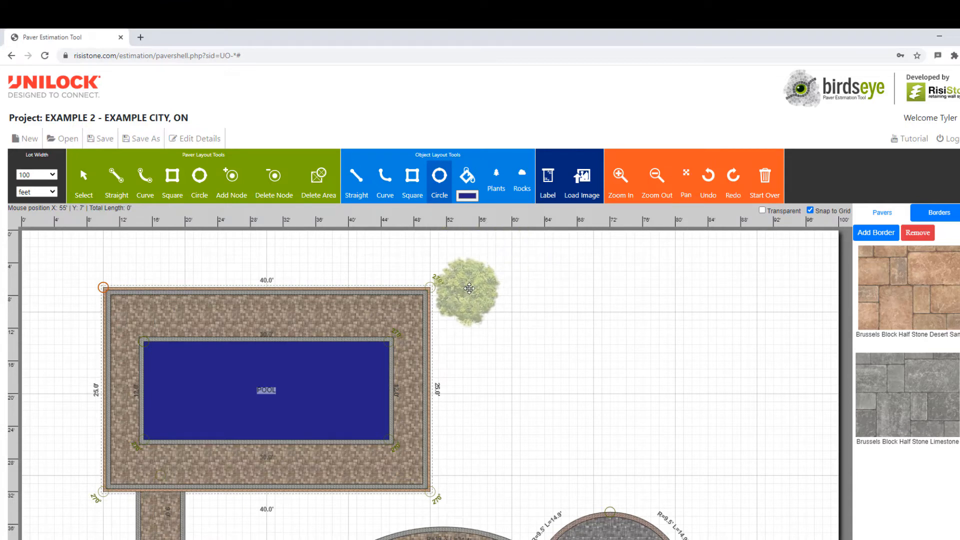
mouse_move(469, 289)
mouse_down()
mouse_move(493, 254)
mouse_move(470, 291)
mouse_up()
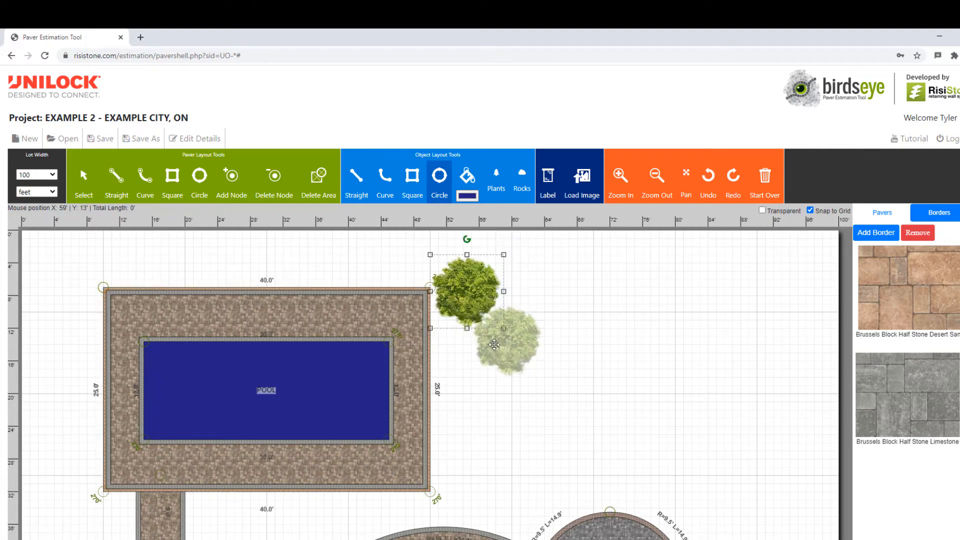
click(471, 354)
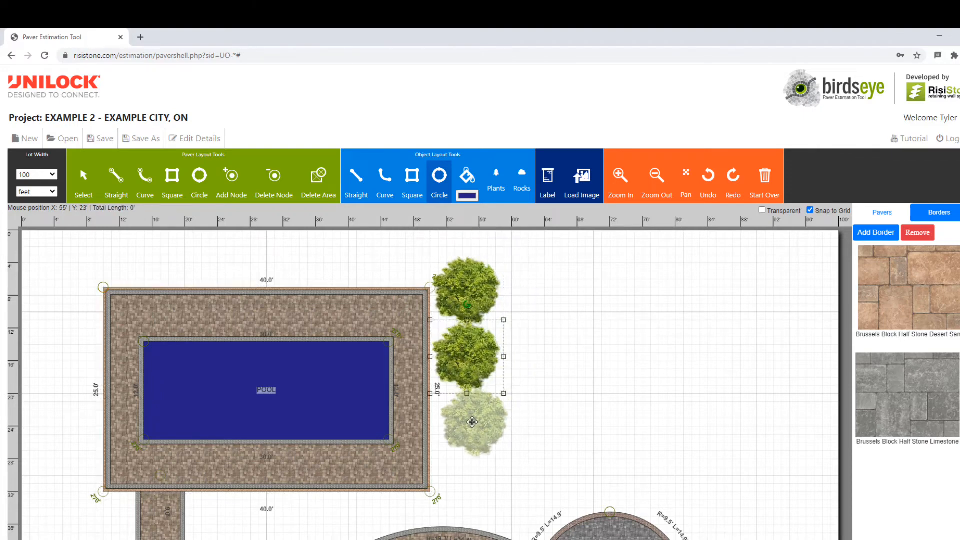
click(468, 422)
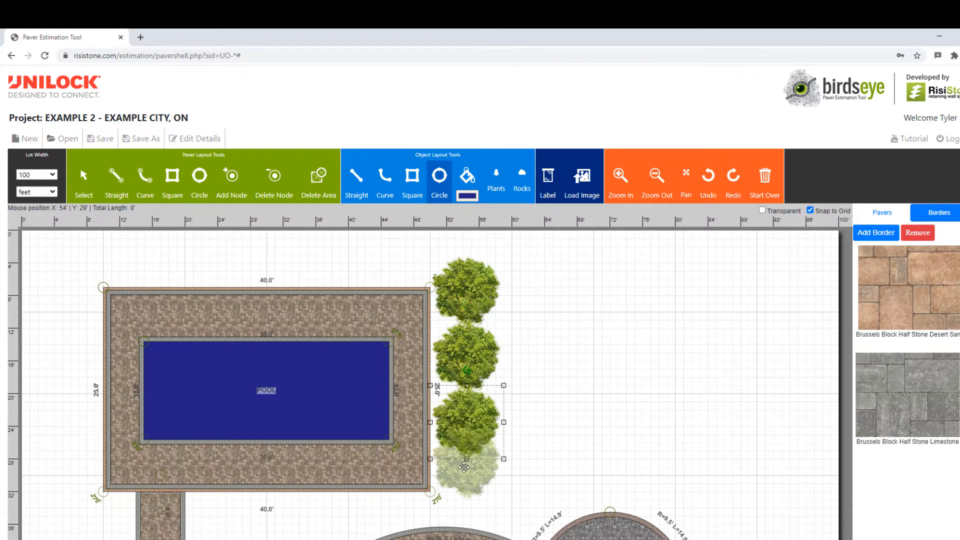
click(469, 487)
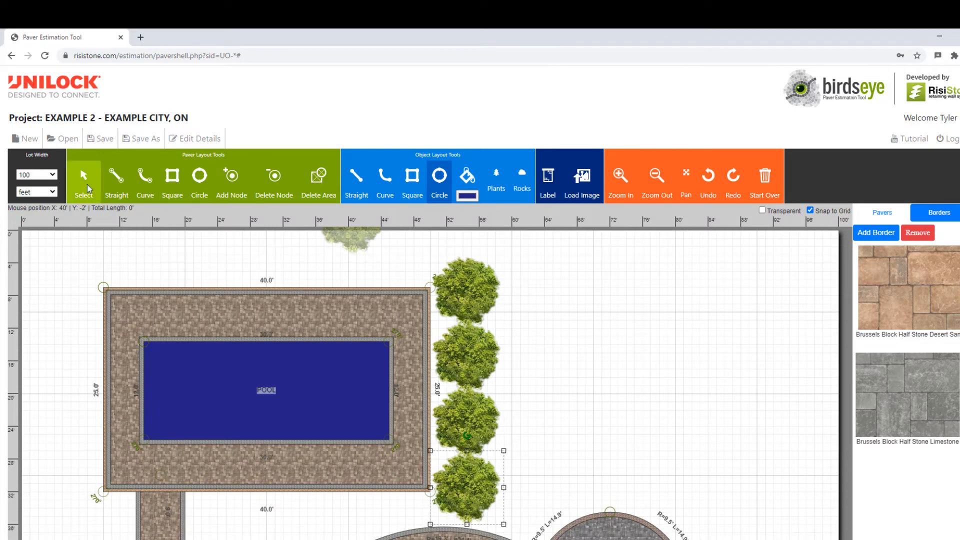
click(83, 180)
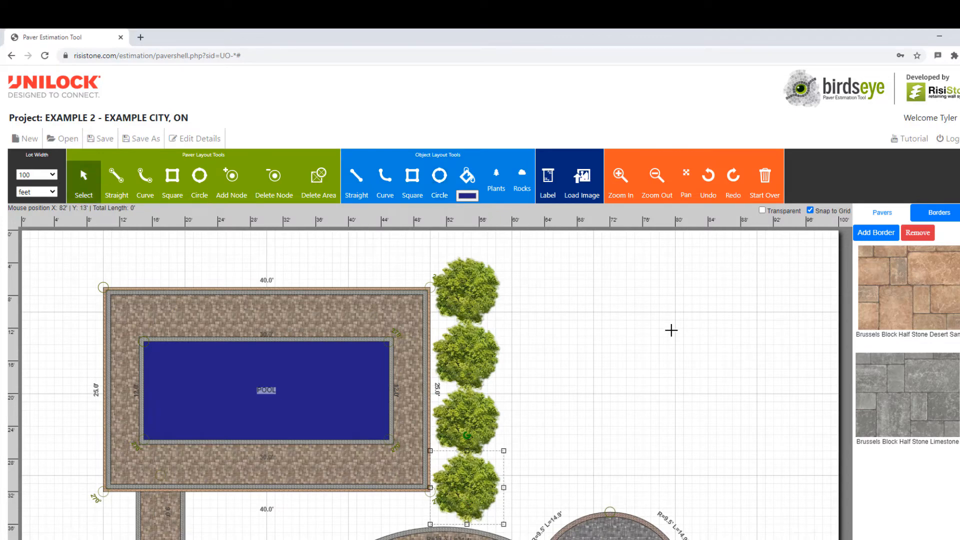
Step: Shrink each of the four trees along the rectangular patio's right edge to about three quarters of its size
scroll(671, 330, down, 1)
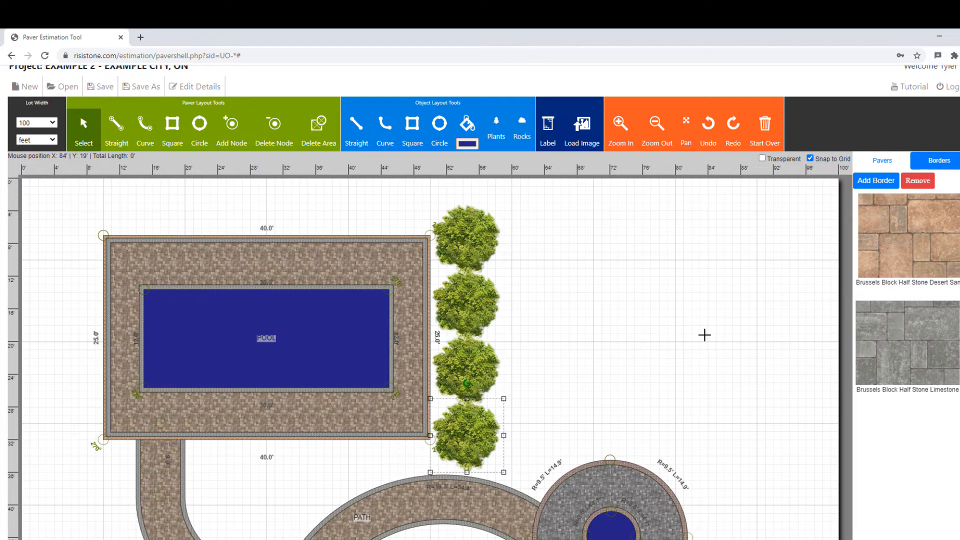
click(465, 232)
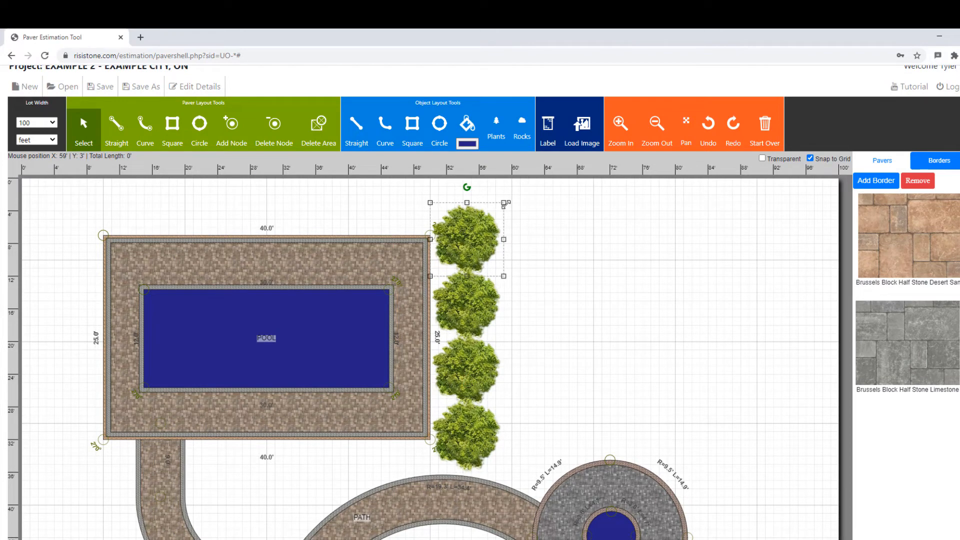
drag(505, 202, 487, 216)
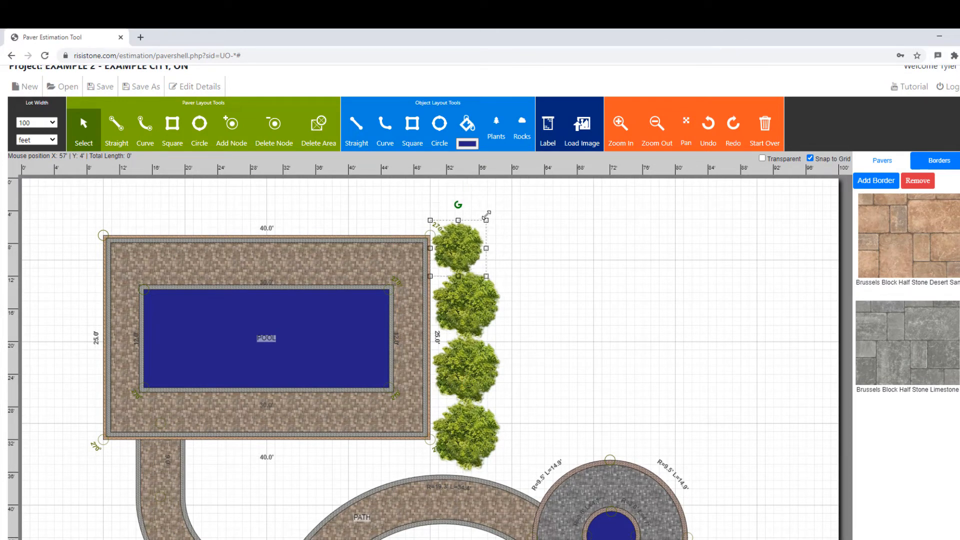
click(456, 316)
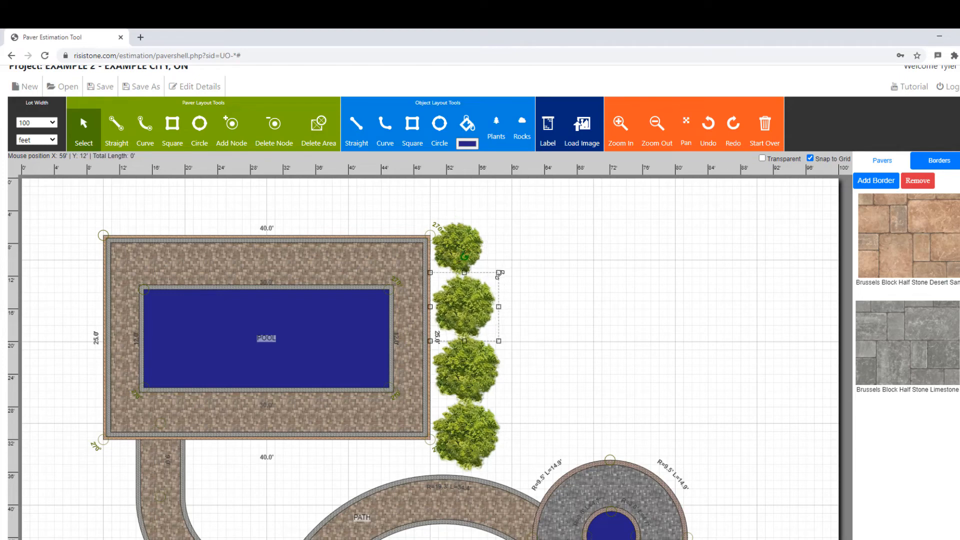
drag(500, 274, 484, 285)
click(491, 361)
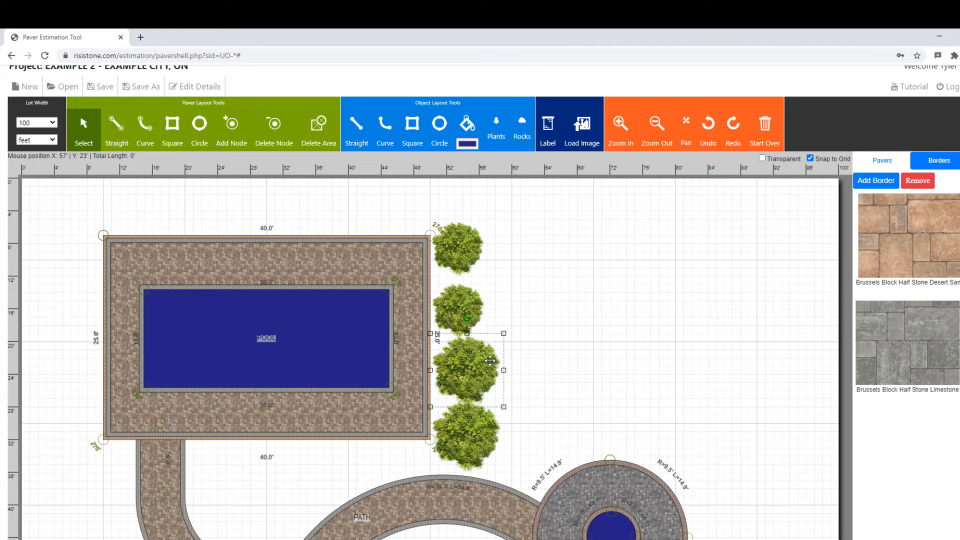
drag(504, 333, 489, 349)
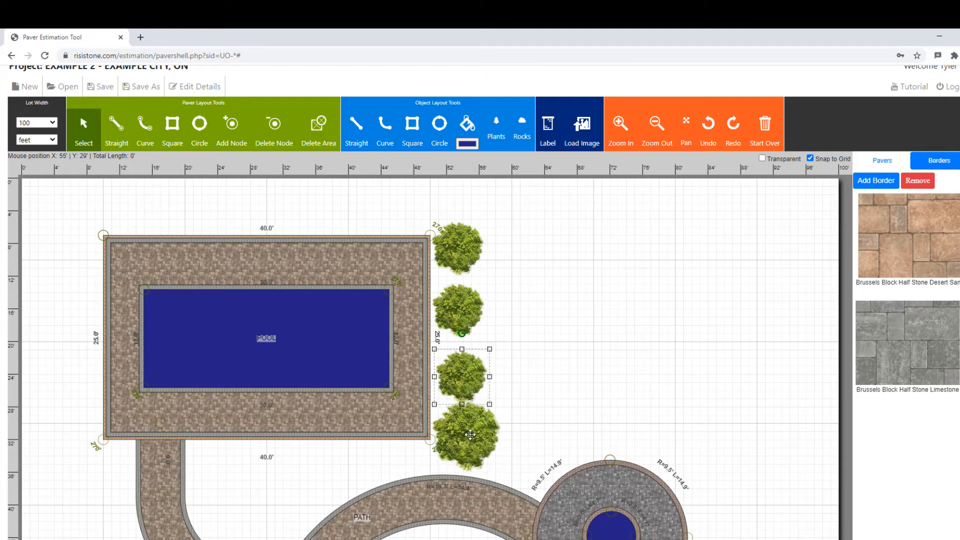
click(470, 434)
drag(503, 399, 491, 412)
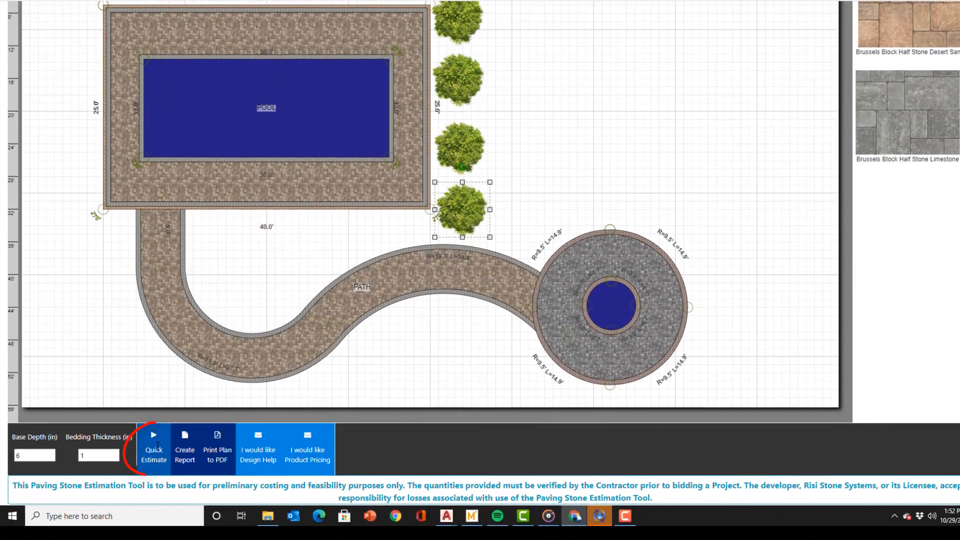
Step: Run a quick estimate of the layout and review its area quantities, material totals and material bundling
click(157, 445)
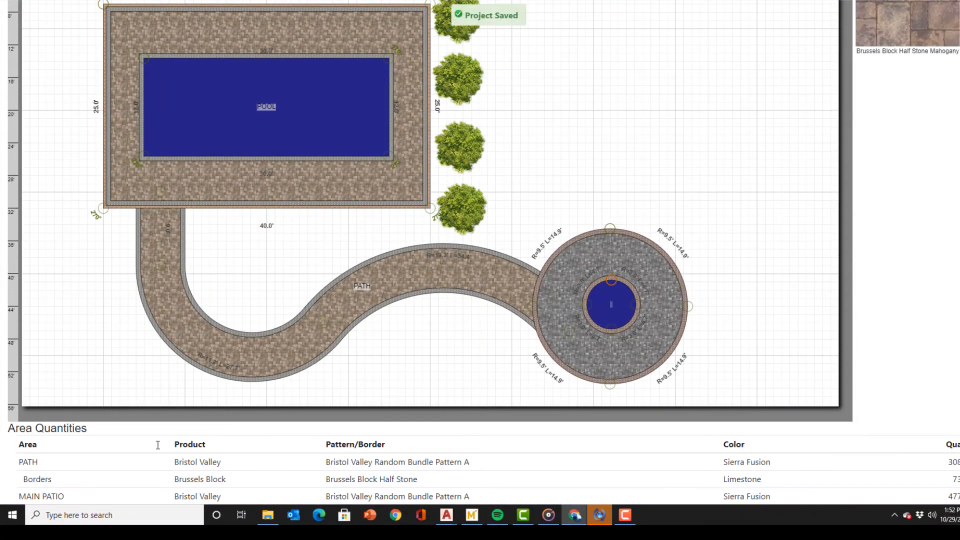
scroll(210, 413, down, 5)
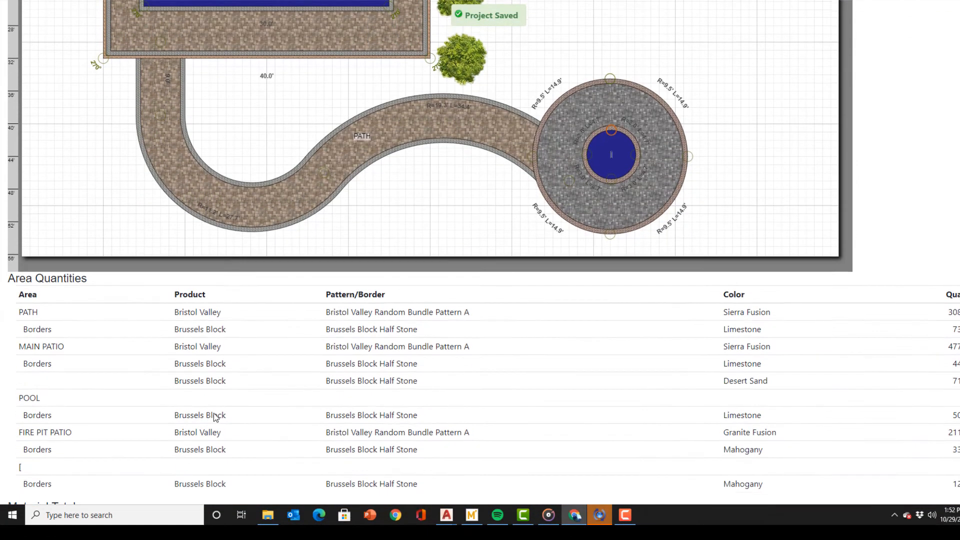
scroll(218, 415, down, 3)
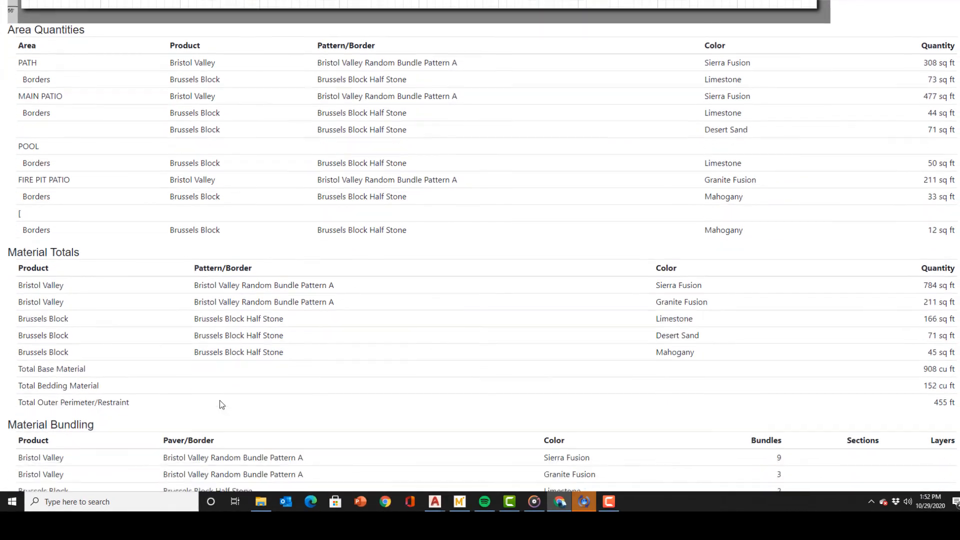
scroll(222, 404, down, 3)
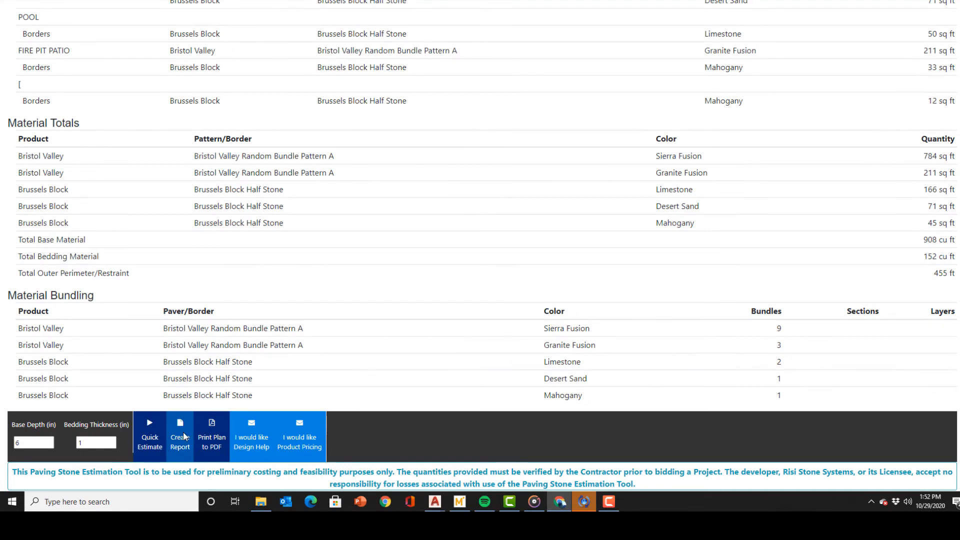
Step: Create the project report, review its plan view and material tables, and return to the project page
click(184, 436)
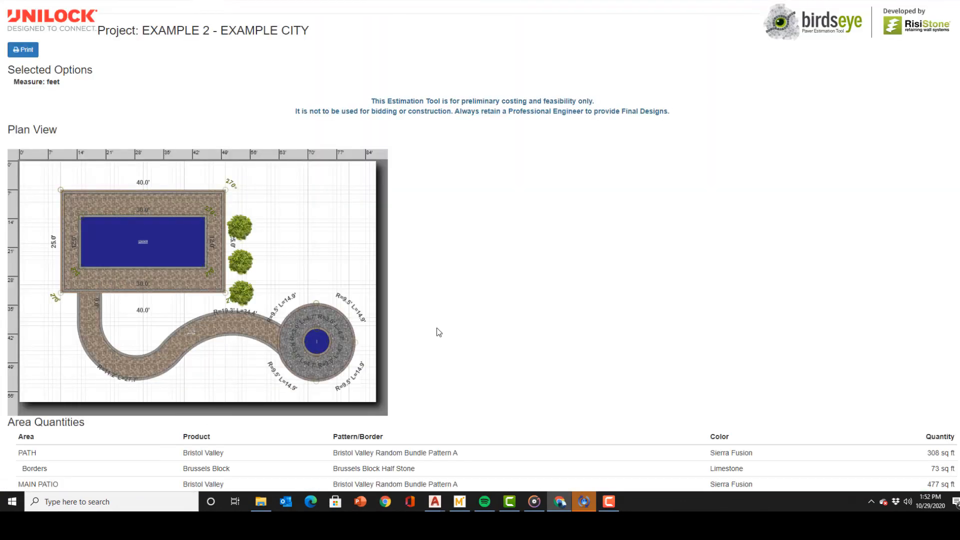
scroll(502, 322, down, 5)
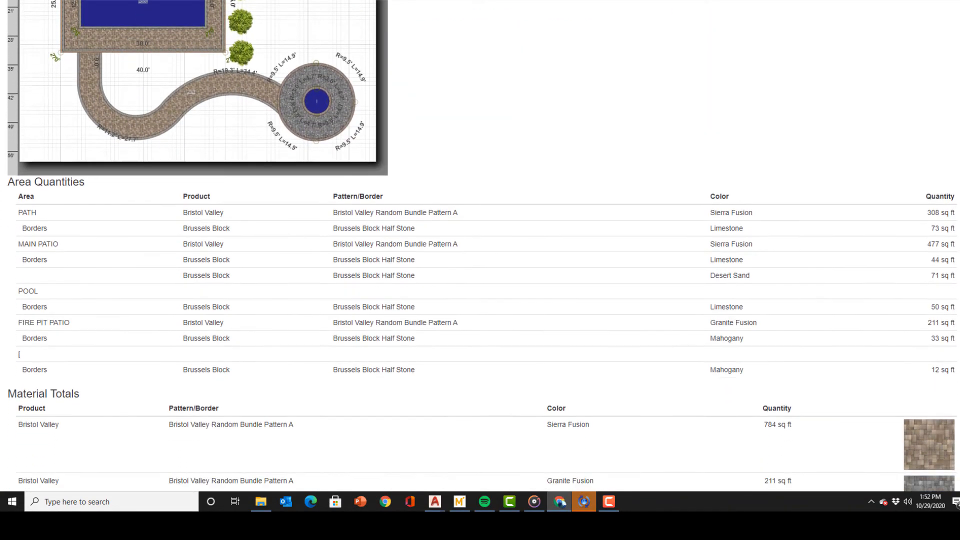
scroll(480, 246, down, 7)
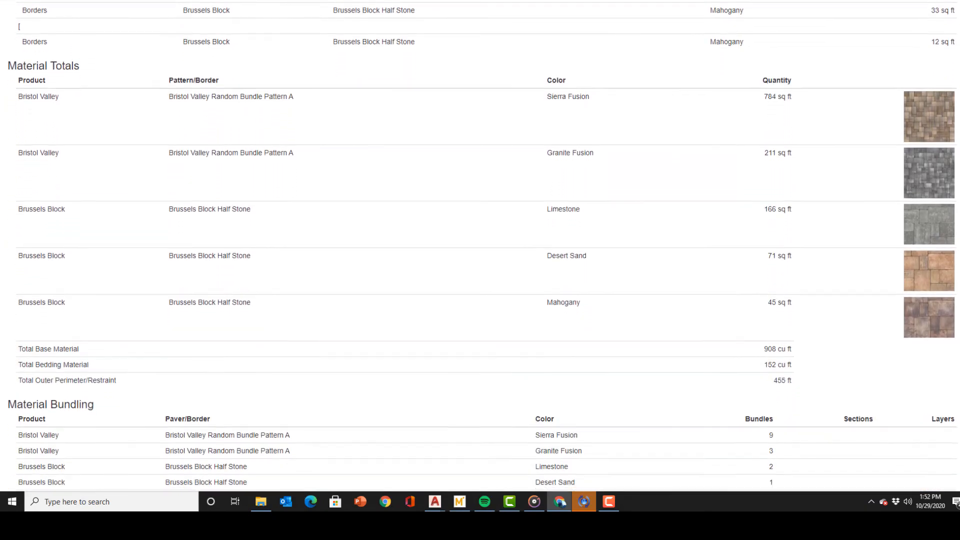
scroll(480, 246, down, 1)
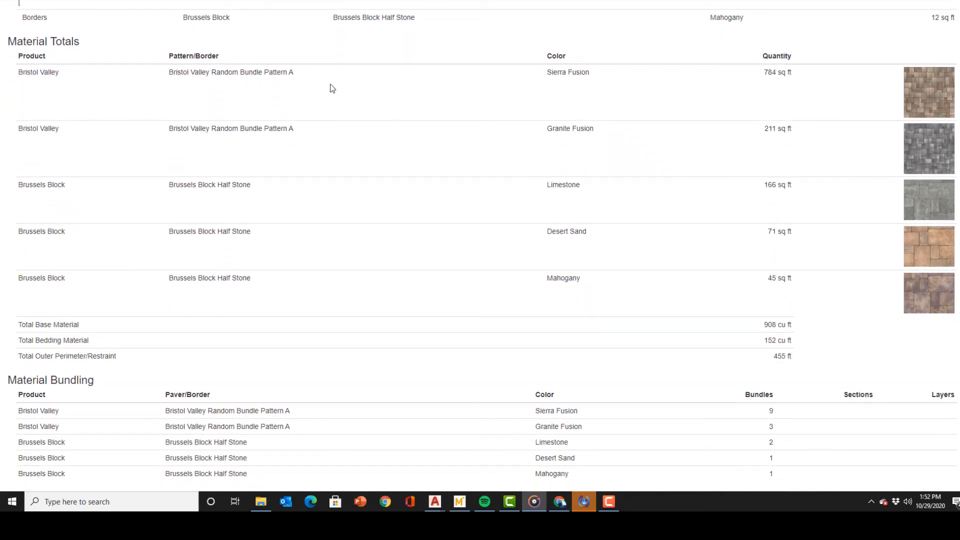
key(alt+Tab)
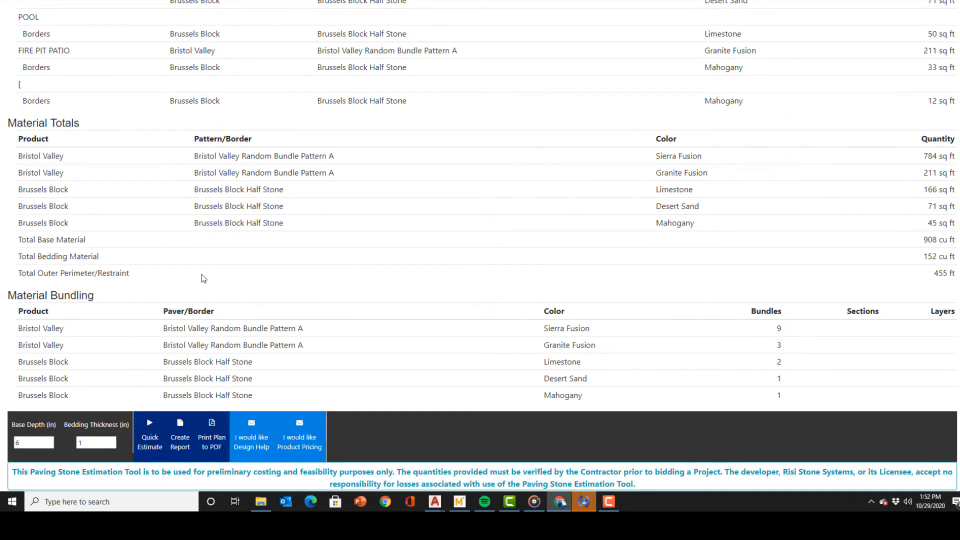
Step: Export the plan to PDF, open the downloaded file and check the whole drawing
click(216, 431)
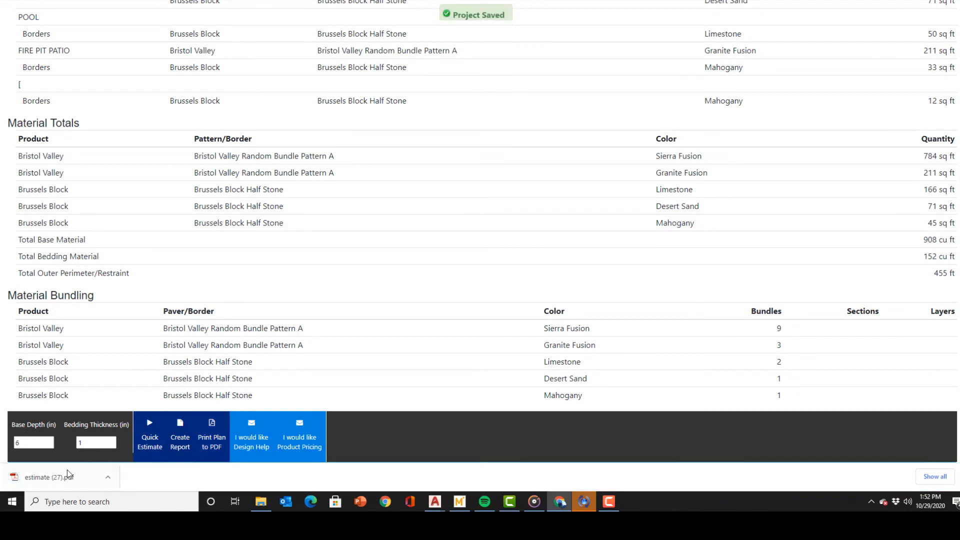
click(43, 478)
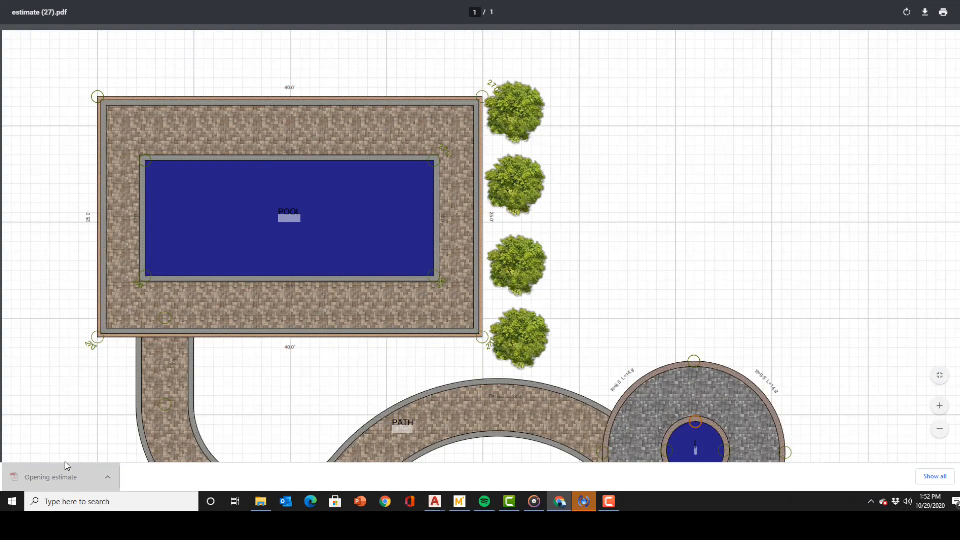
scroll(314, 290, down, 2)
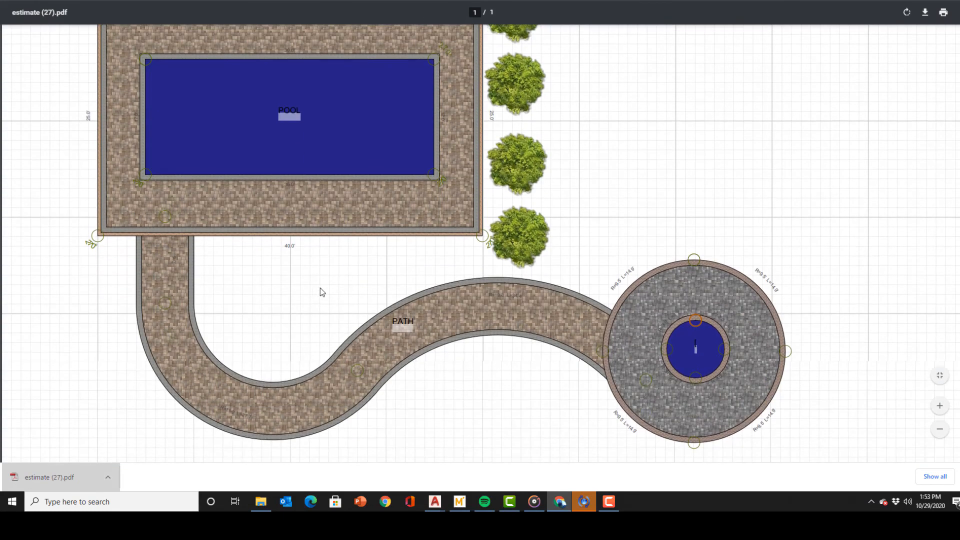
scroll(320, 289, up, 2)
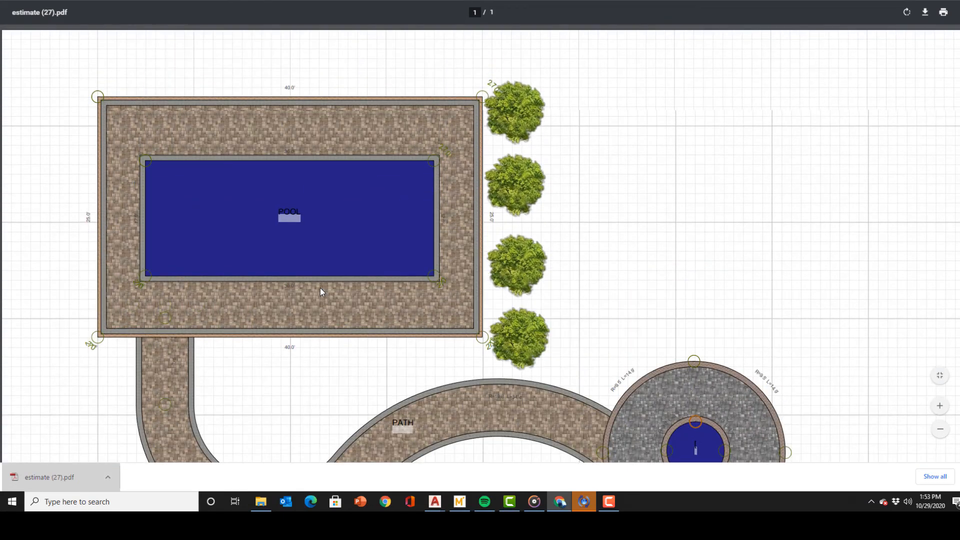
scroll(320, 287, down, 1)
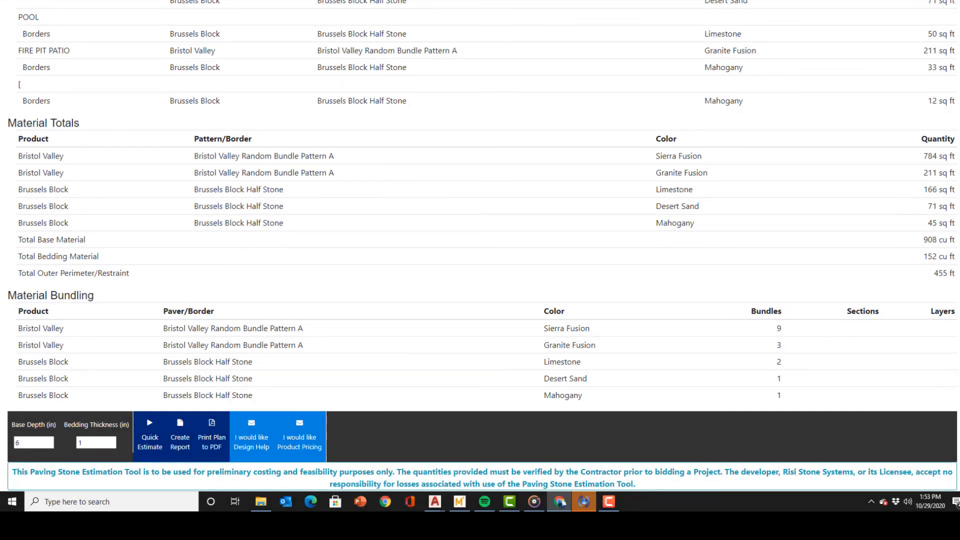
scroll(313, 242, up, 2)
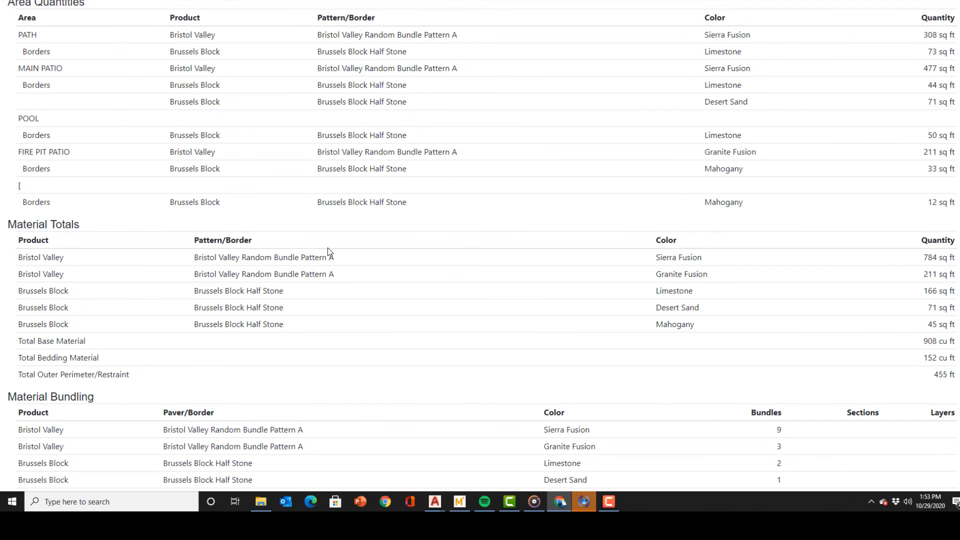
scroll(329, 248, up, 4)
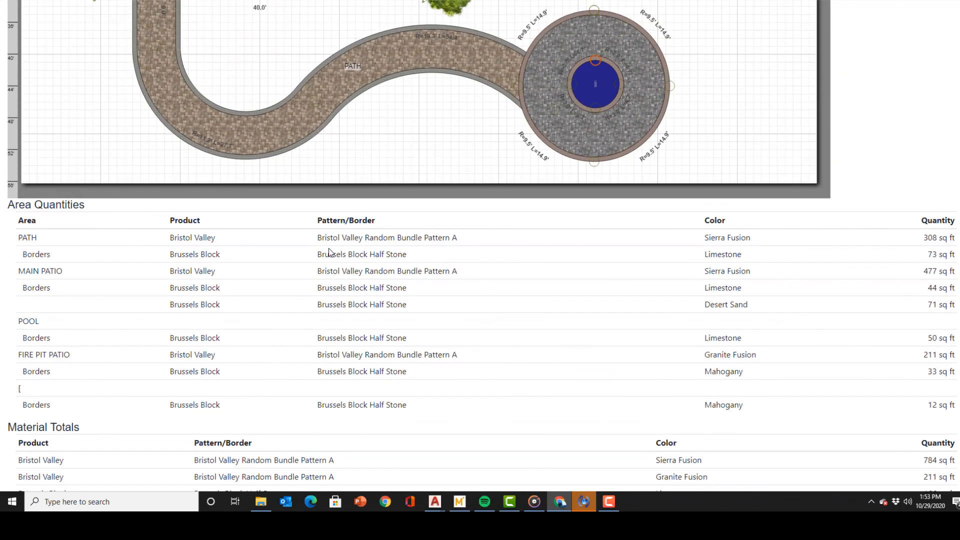
scroll(332, 249, up, 8)
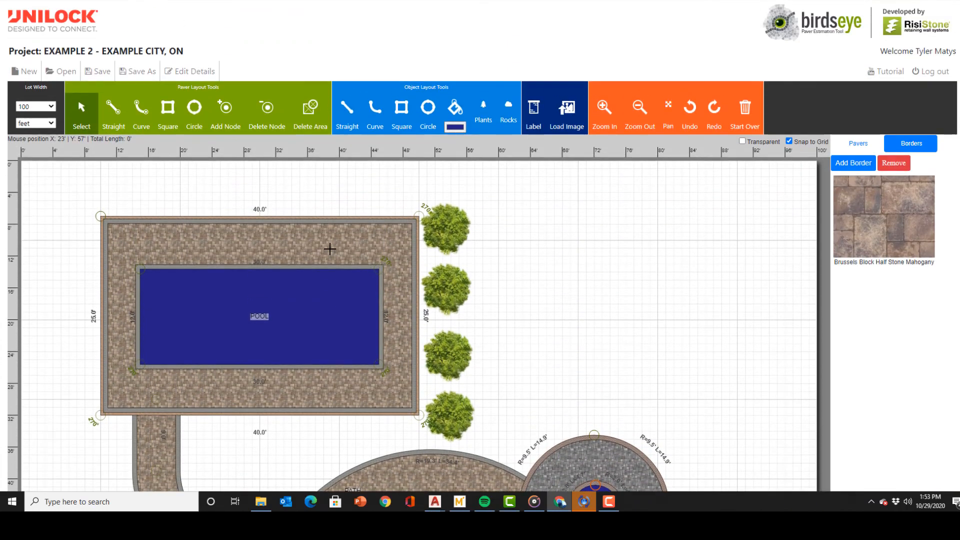